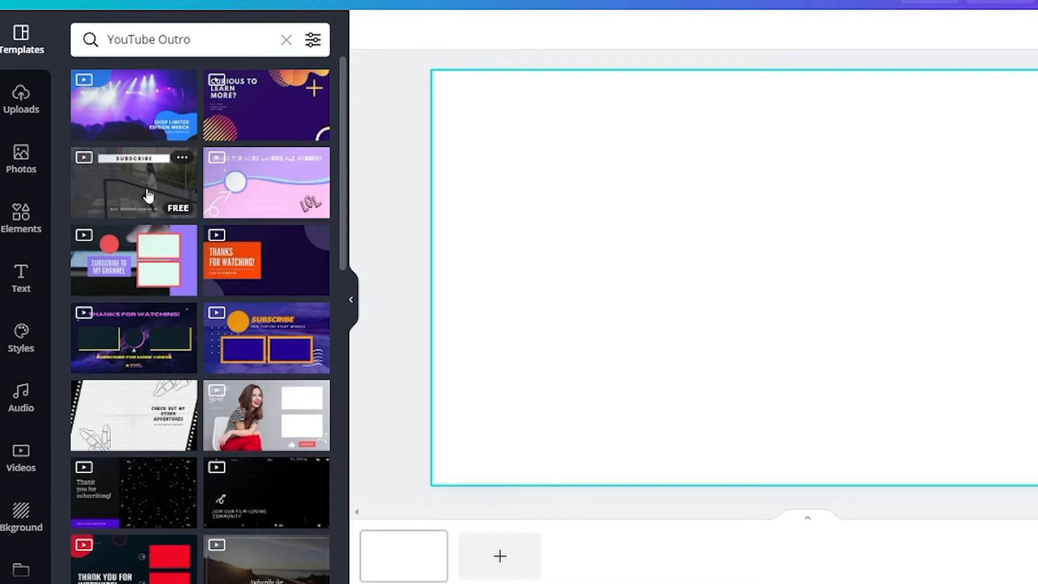
Step: Browse the YouTube Outro templates, the background categories and the stock videos for a possible outro backdrop
{"action": "scroll", "coordinate": [242, 318], "scroll_direction": "down", "scroll_amount": 2}
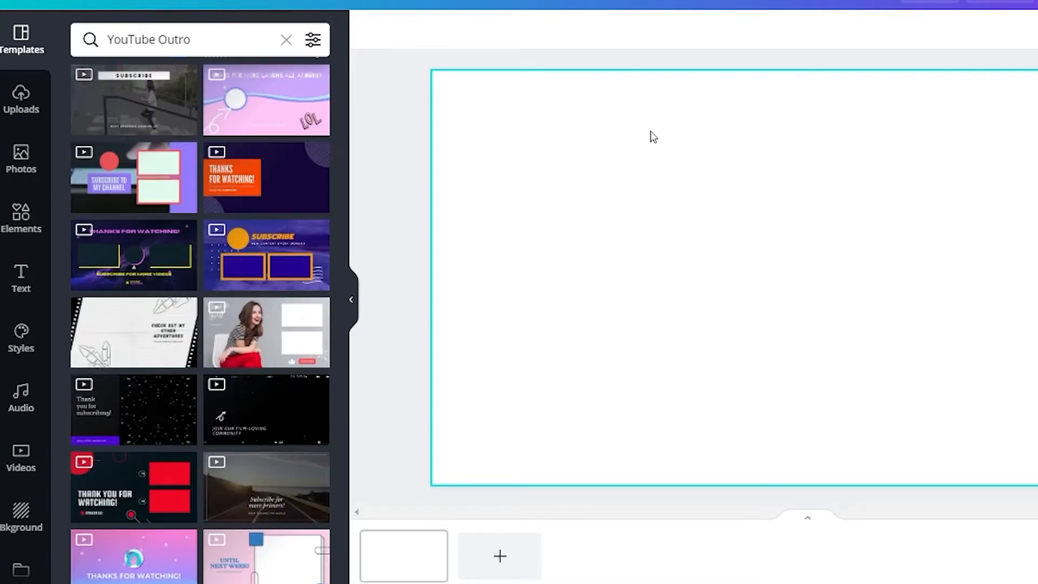
{"action": "left_click", "coordinate": [433, 129]}
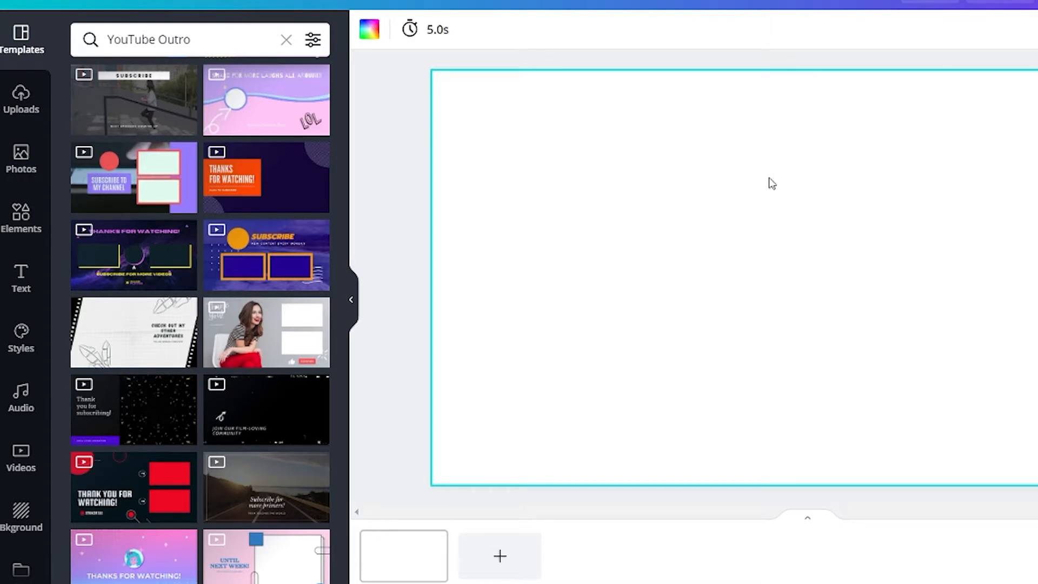
{"action": "scroll", "coordinate": [18, 225], "scroll_direction": "down", "scroll_amount": 2}
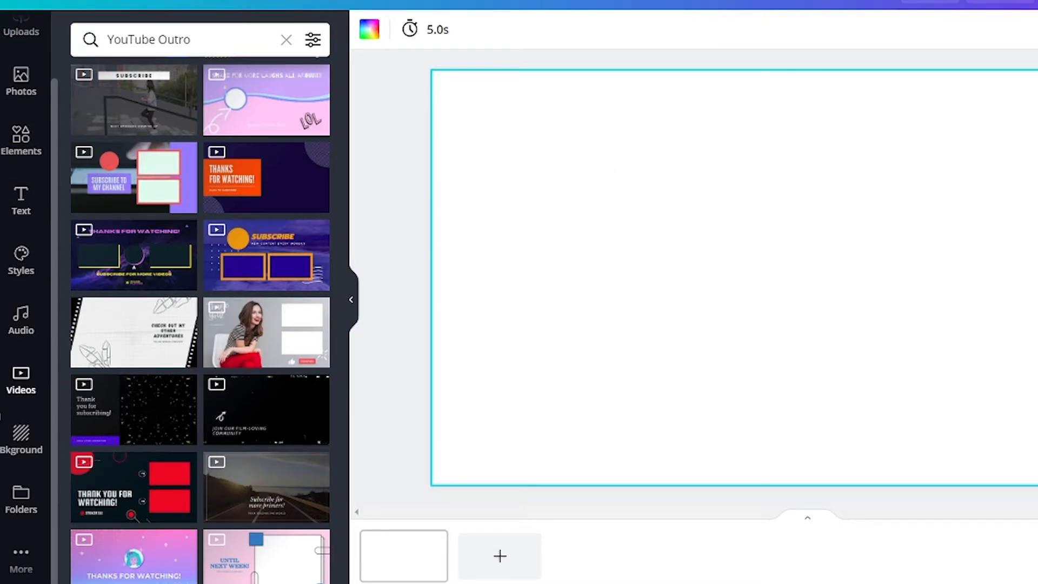
{"action": "left_click", "coordinate": [21, 441]}
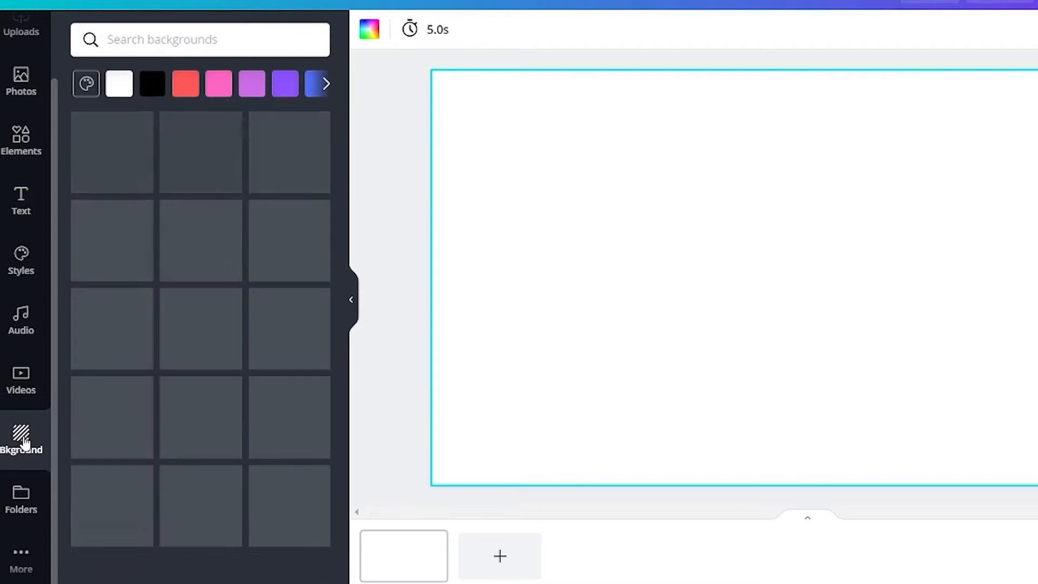
{"action": "scroll", "coordinate": [164, 273], "scroll_direction": "down", "scroll_amount": 1}
{"action": "scroll", "coordinate": [172, 248], "scroll_direction": "down", "scroll_amount": 3}
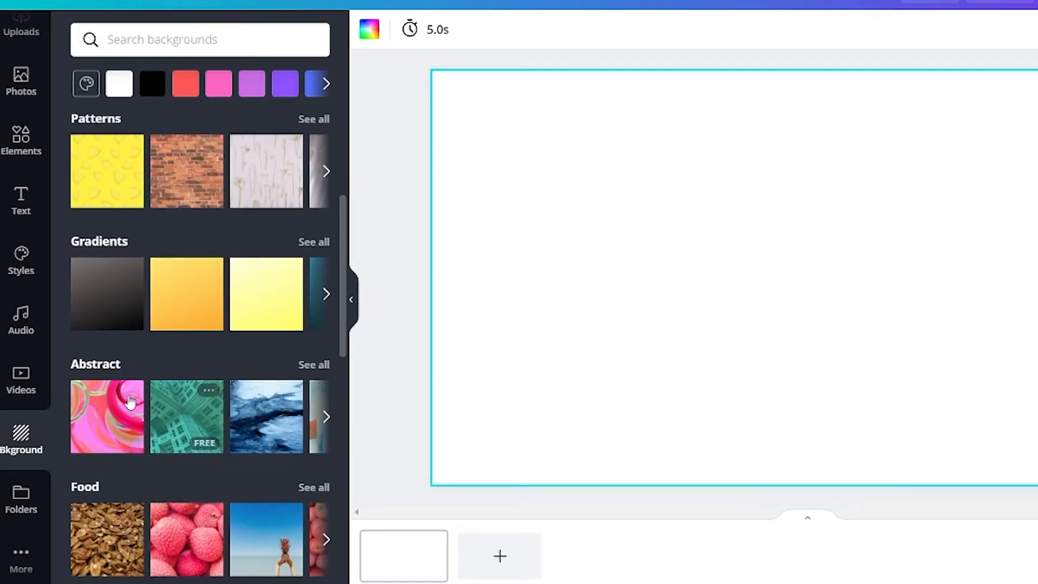
{"action": "scroll", "coordinate": [123, 397], "scroll_direction": "down", "scroll_amount": 3}
{"action": "scroll", "coordinate": [143, 406], "scroll_direction": "up", "scroll_amount": 7}
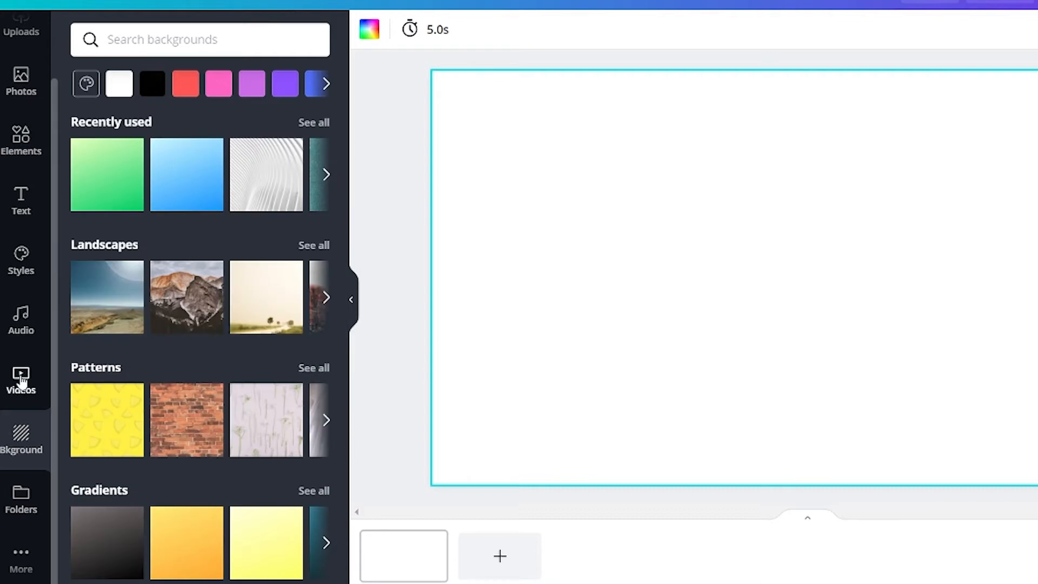
{"action": "left_click", "coordinate": [22, 381]}
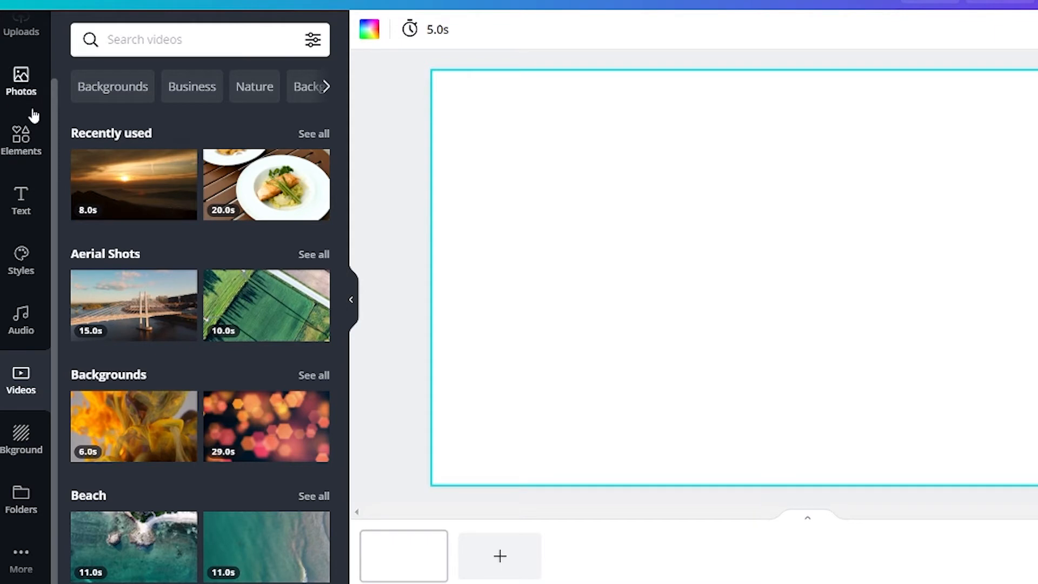
Step: Fill the blank page with the uploaded 18.1-second video of clouds as its background
{"action": "scroll", "coordinate": [21, 135], "scroll_direction": "up", "scroll_amount": 2}
{"action": "left_click", "coordinate": [21, 98]}
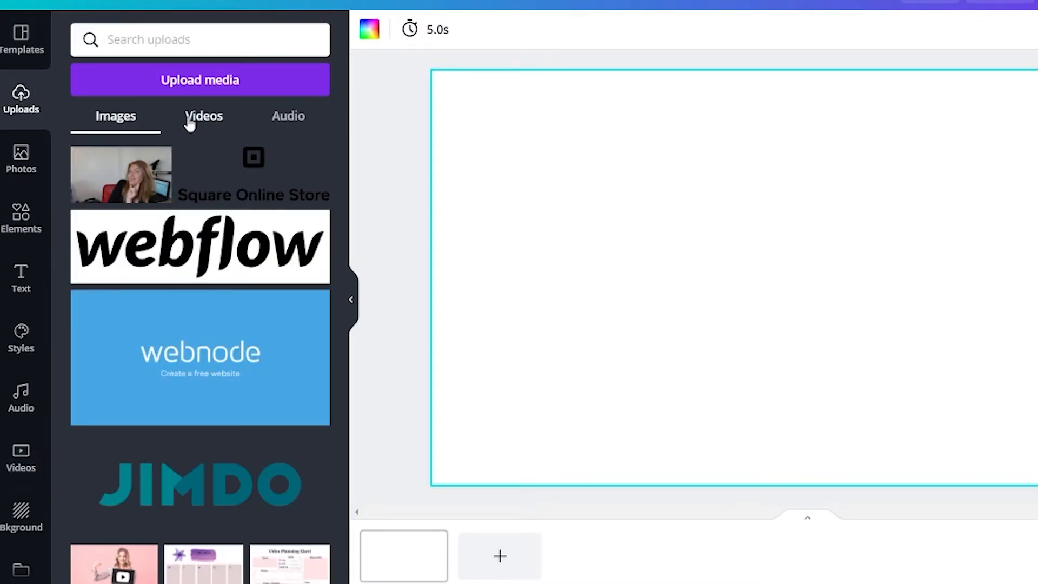
{"action": "left_click", "coordinate": [211, 121]}
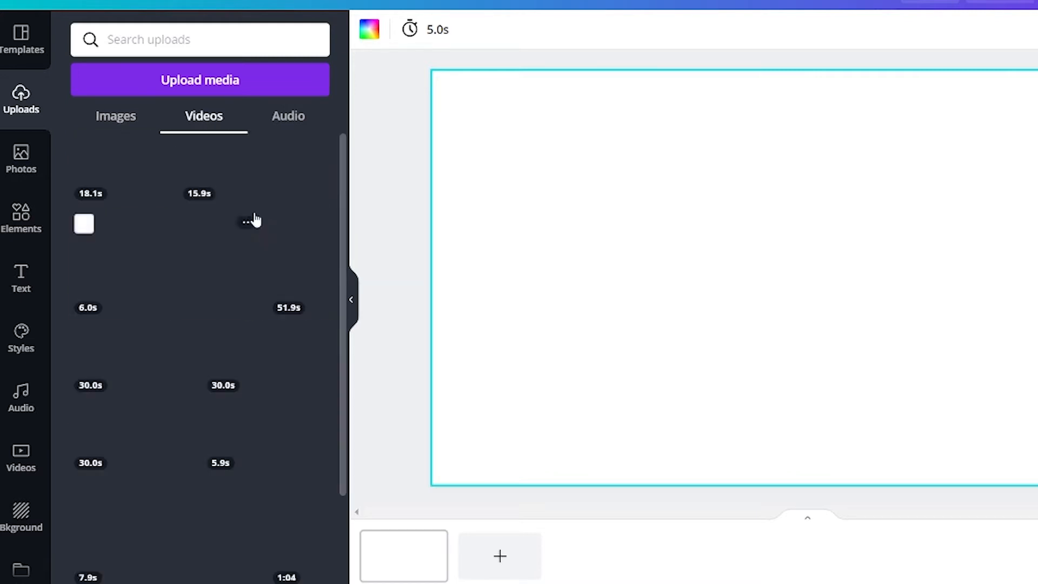
{"action": "left_click_drag", "start_coordinate": [132, 175], "coordinate": [492, 234]}
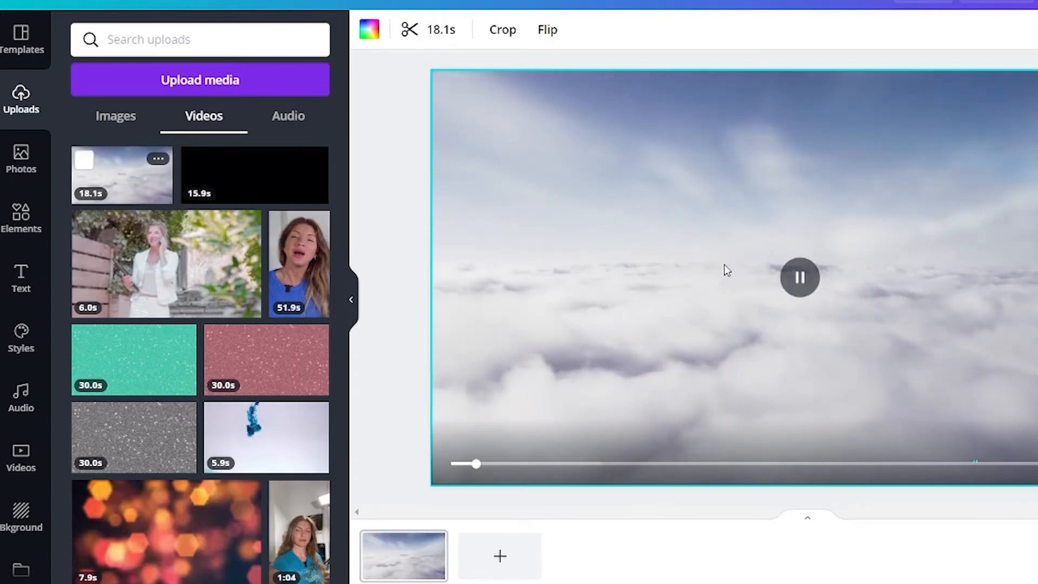
Step: Pause the cloud background video and trim the end of its clip to a length of 3.0 seconds
{"action": "left_click", "coordinate": [812, 279]}
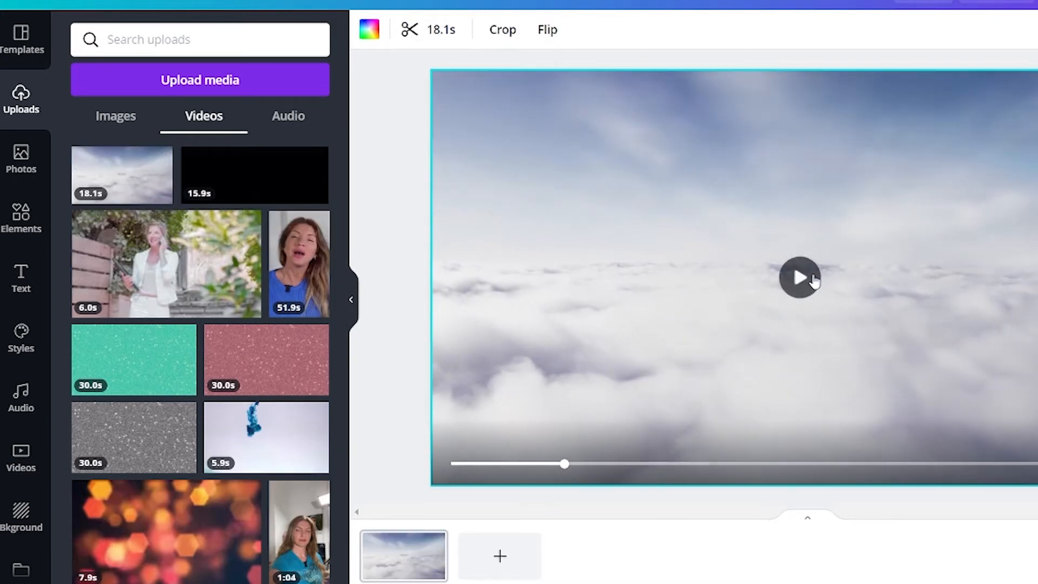
{"action": "left_click", "coordinate": [439, 35]}
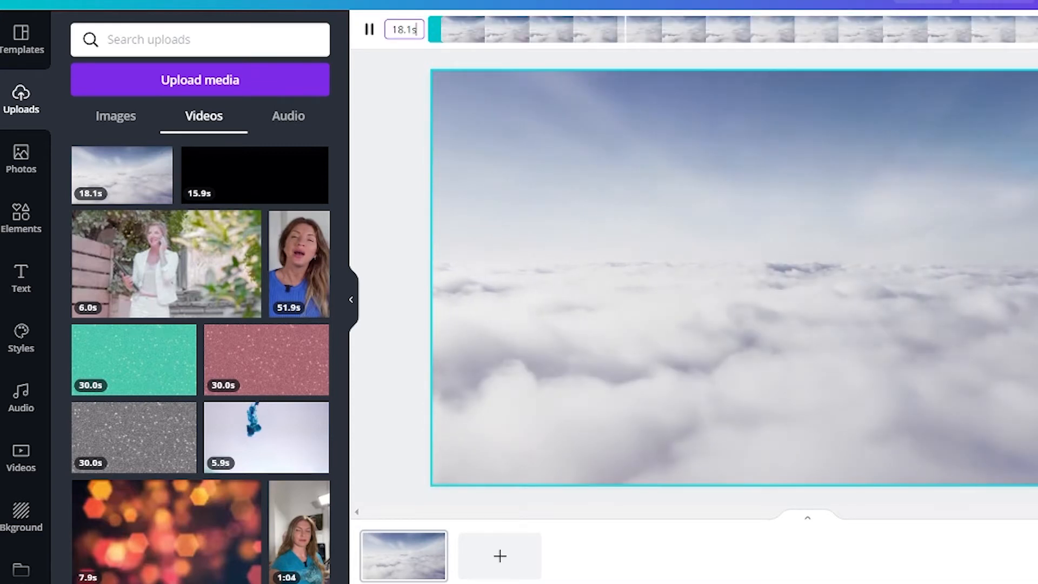
{"action": "left_click_drag", "start_coordinate": [1029, 29], "coordinate": [573, 29]}
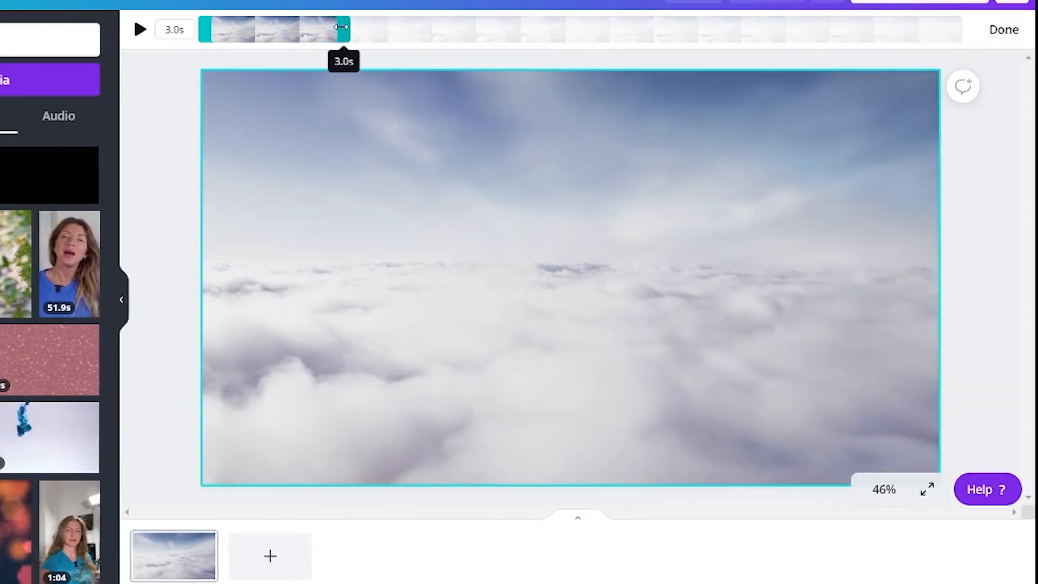
{"action": "left_click", "coordinate": [1004, 30]}
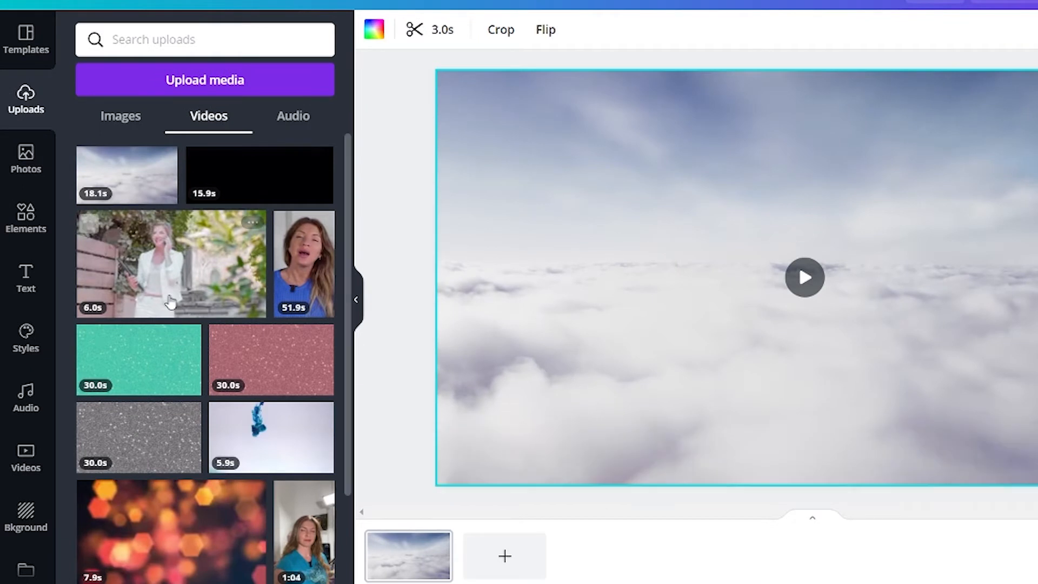
Step: Clear the "gradient" element search and add the circular frame to the page
{"action": "left_click", "coordinate": [26, 224]}
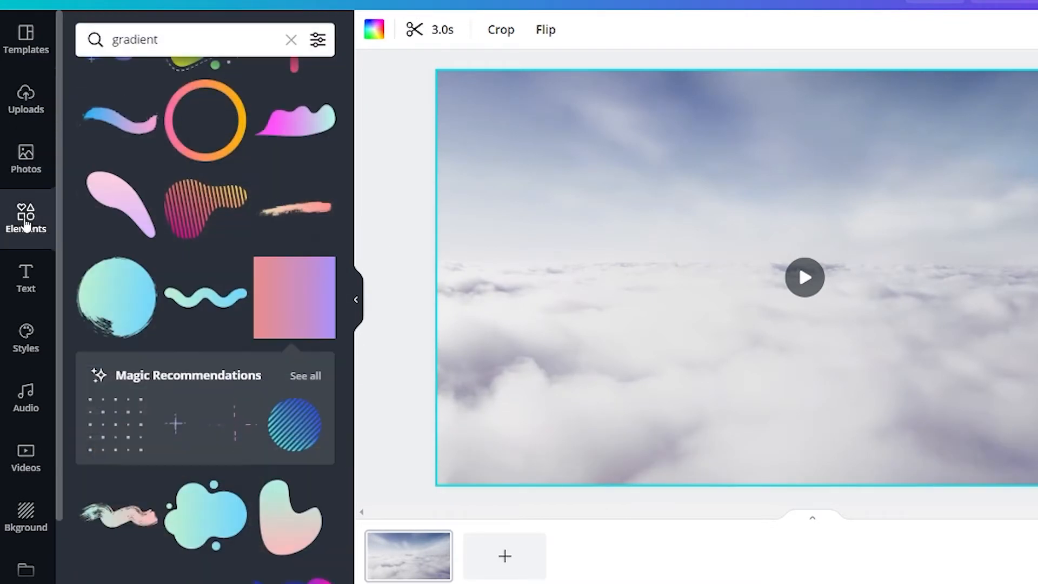
{"action": "triple_click", "coordinate": [181, 43]}
{"action": "key", "text": "BackSpace"}
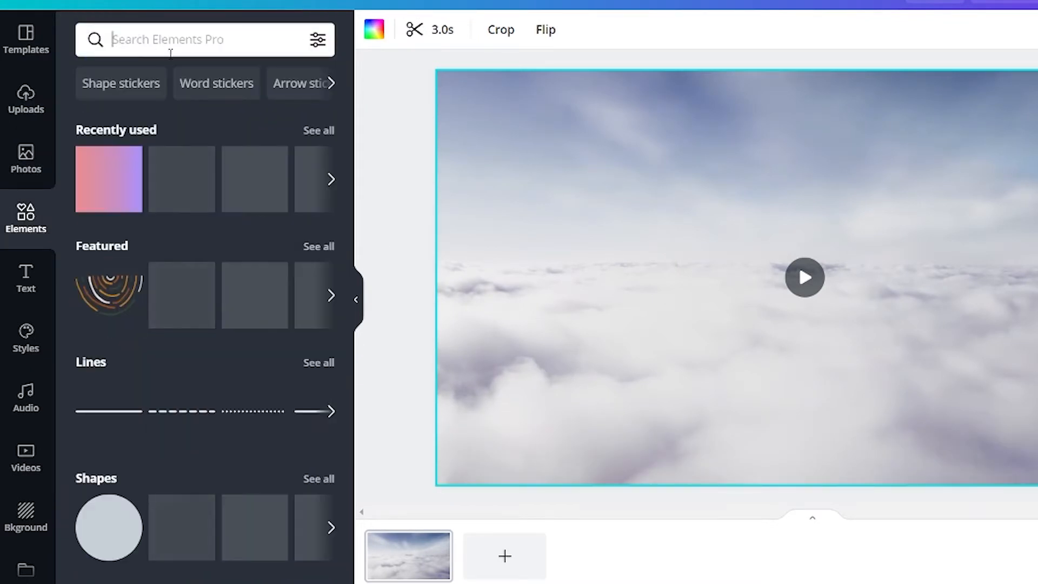
{"action": "scroll", "coordinate": [178, 427], "scroll_direction": "down", "scroll_amount": 4}
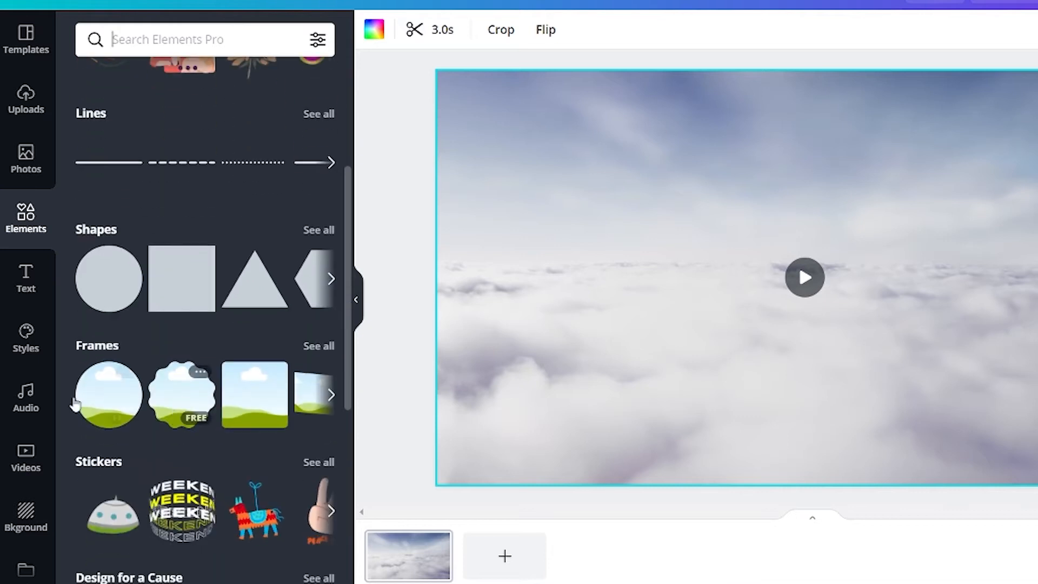
{"action": "left_click", "coordinate": [116, 403]}
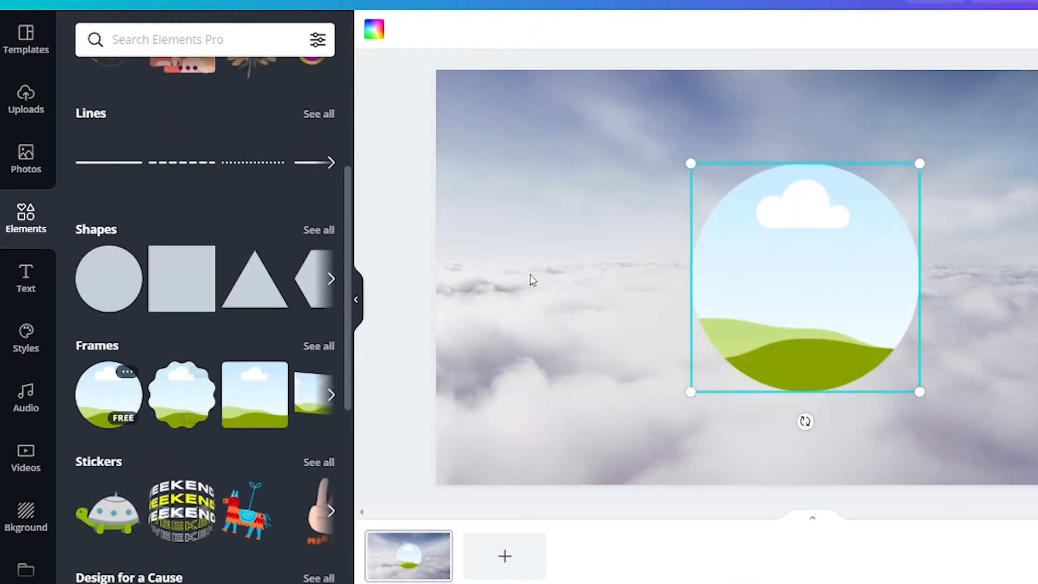
Step: Shrink the circular frame and centre it horizontally in the upper half of the page
{"action": "left_click_drag", "start_coordinate": [824, 283], "coordinate": [825, 234]}
{"action": "left_click_drag", "start_coordinate": [917, 349], "coordinate": [849, 274]}
{"action": "left_click_drag", "start_coordinate": [772, 198], "coordinate": [806, 205]}
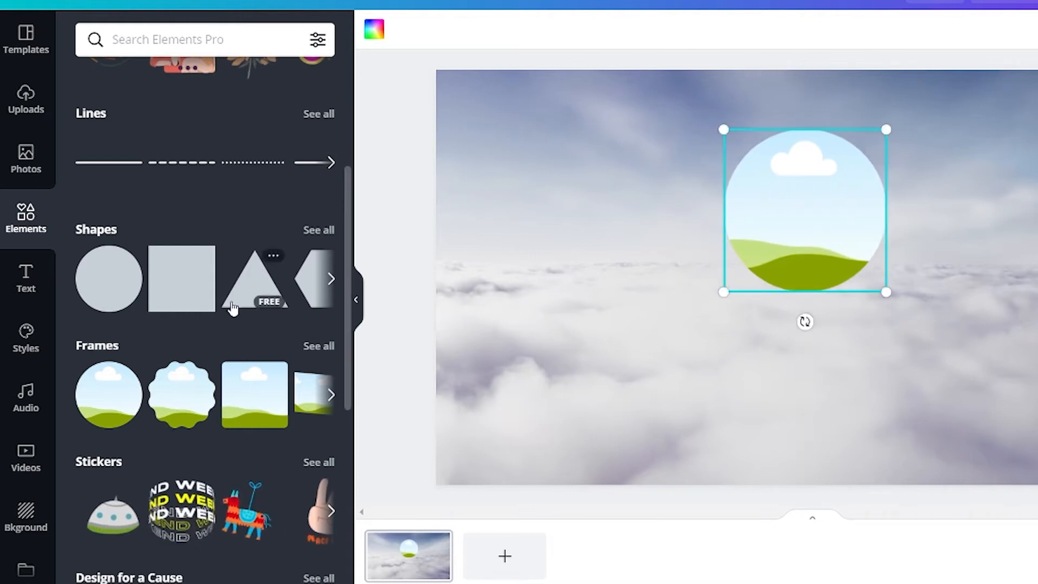
Step: Look through the uploaded images for a portrait photo to use in the circular frame
{"action": "left_click", "coordinate": [26, 100]}
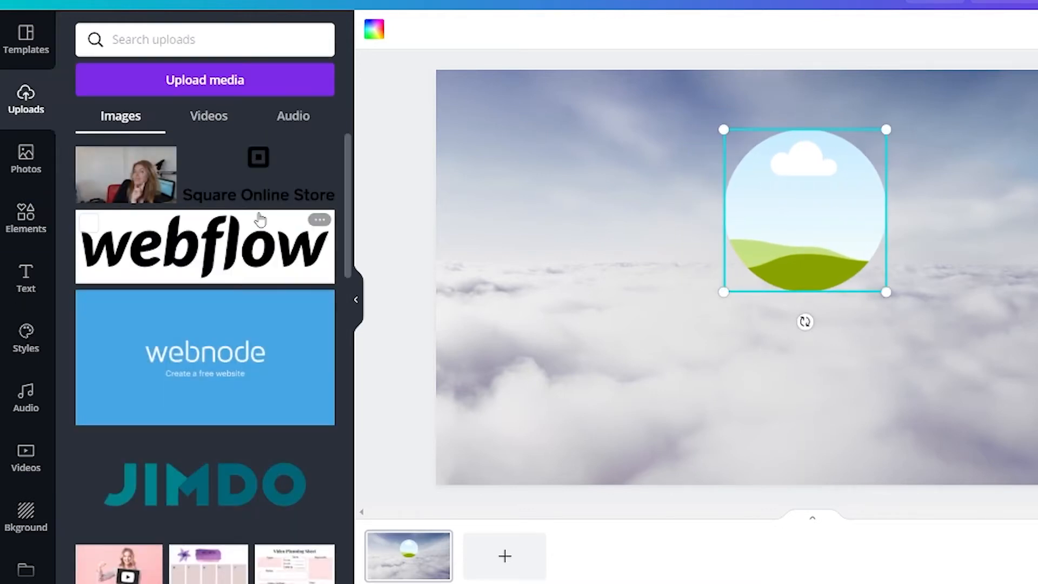
{"action": "scroll", "coordinate": [245, 236], "scroll_direction": "down", "scroll_amount": 7}
{"action": "scroll", "coordinate": [282, 287], "scroll_direction": "down", "scroll_amount": 15}
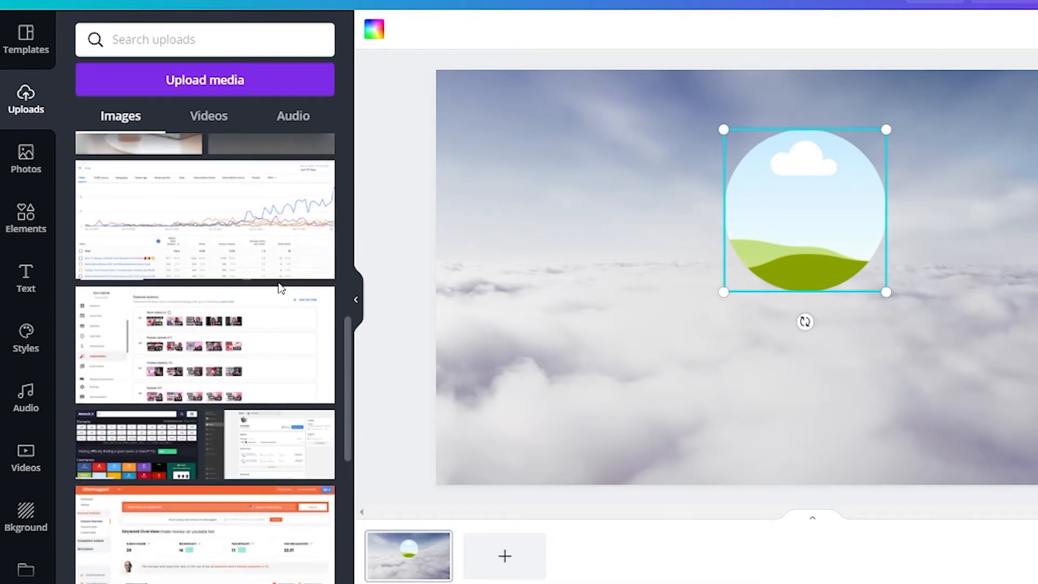
{"action": "scroll", "coordinate": [275, 338], "scroll_direction": "down", "scroll_amount": 9}
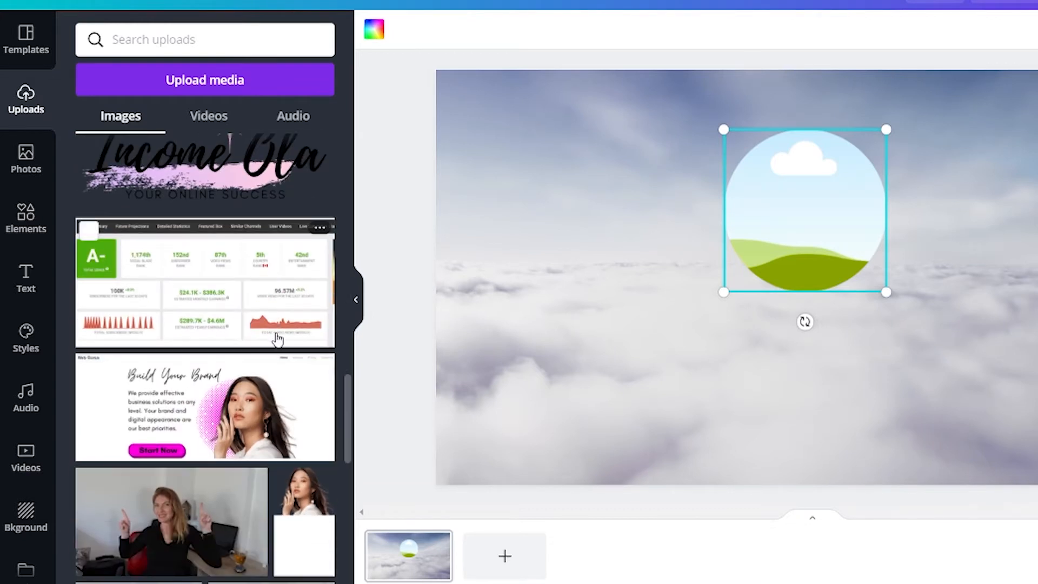
{"action": "scroll", "coordinate": [275, 347], "scroll_direction": "up", "scroll_amount": 20}
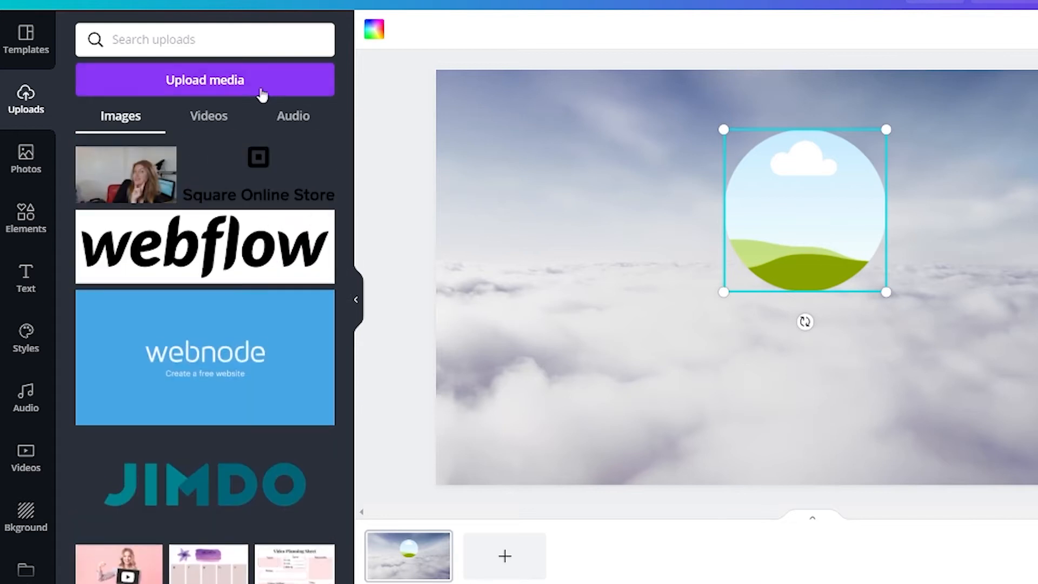
{"action": "left_click", "coordinate": [204, 80]}
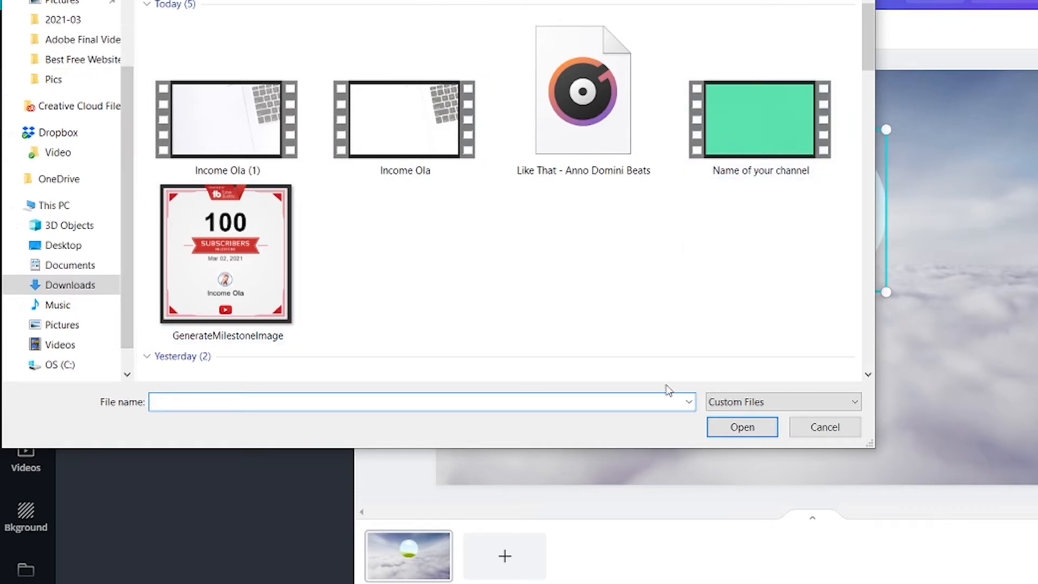
{"action": "left_click", "coordinate": [859, 1]}
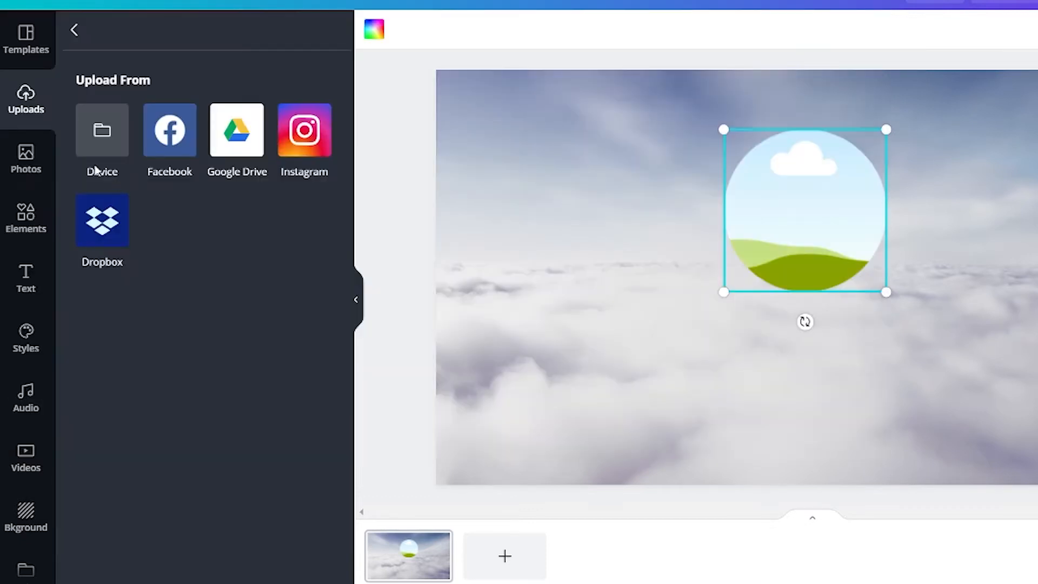
{"action": "left_click", "coordinate": [76, 33]}
Step: Fill the circular frame with the uploaded portrait photo of the woman in a light top raising her finger
{"action": "scroll", "coordinate": [276, 419], "scroll_direction": "down", "scroll_amount": 10}
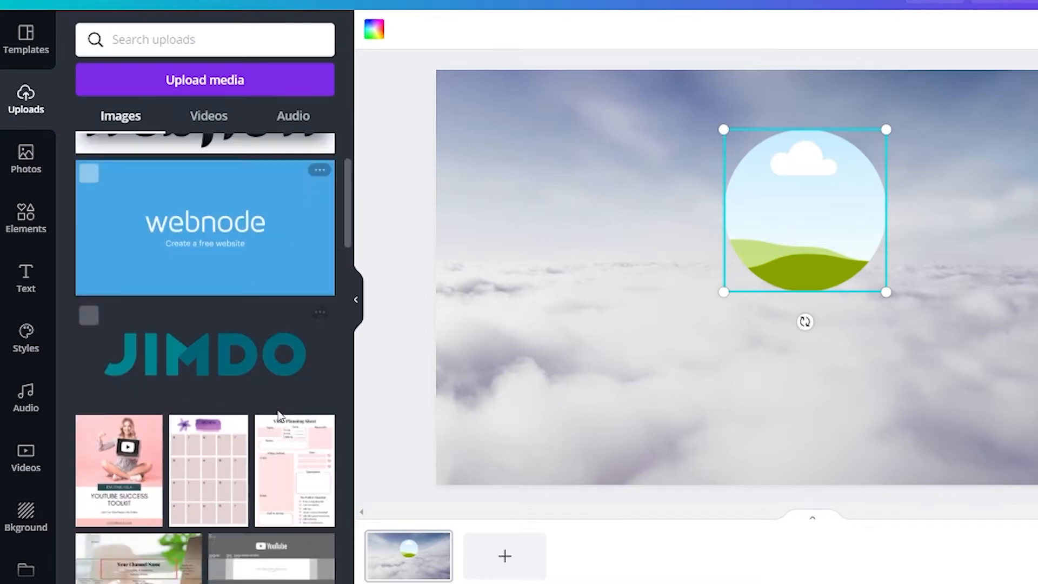
{"action": "scroll", "coordinate": [287, 415], "scroll_direction": "down", "scroll_amount": 12}
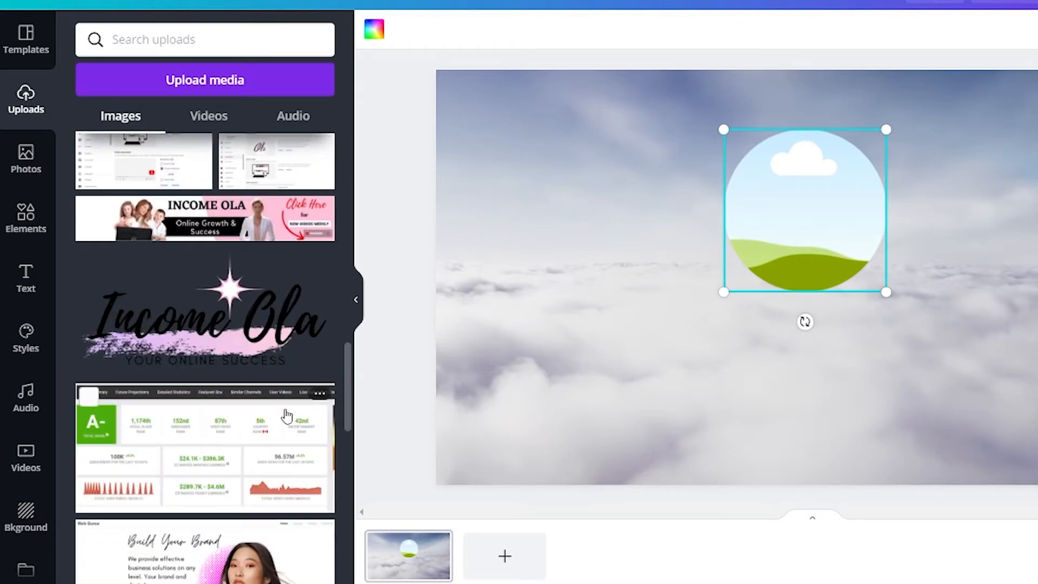
{"action": "scroll", "coordinate": [286, 413], "scroll_direction": "down", "scroll_amount": 15}
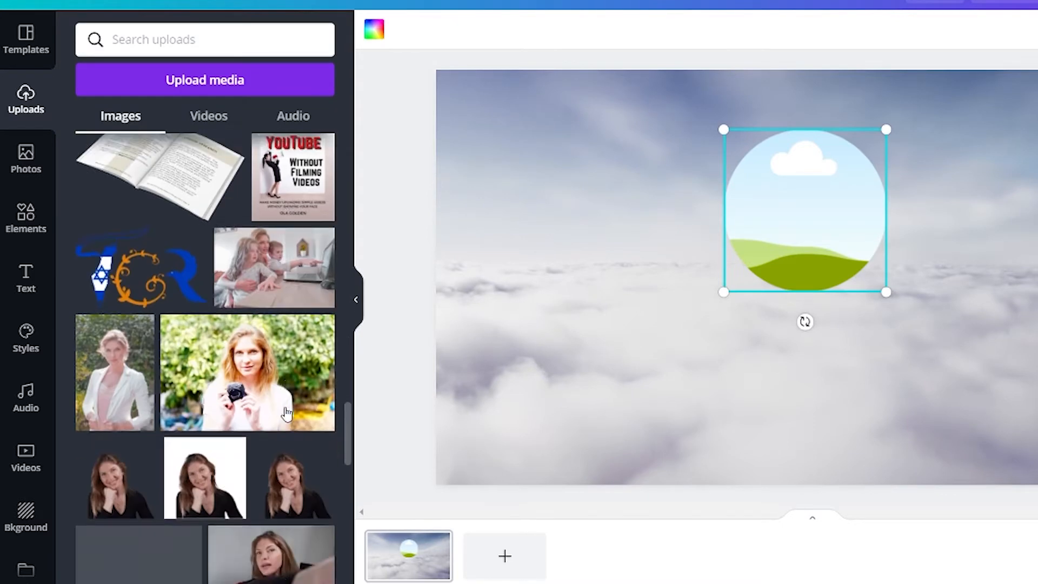
{"action": "scroll", "coordinate": [286, 414], "scroll_direction": "down", "scroll_amount": 20}
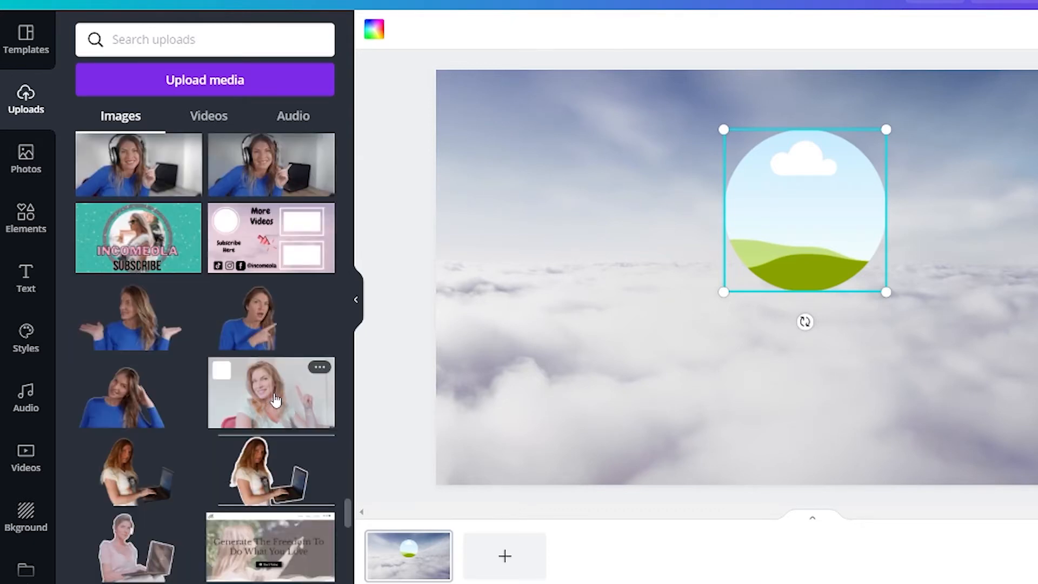
{"action": "left_click_drag", "start_coordinate": [292, 397], "coordinate": [761, 238]}
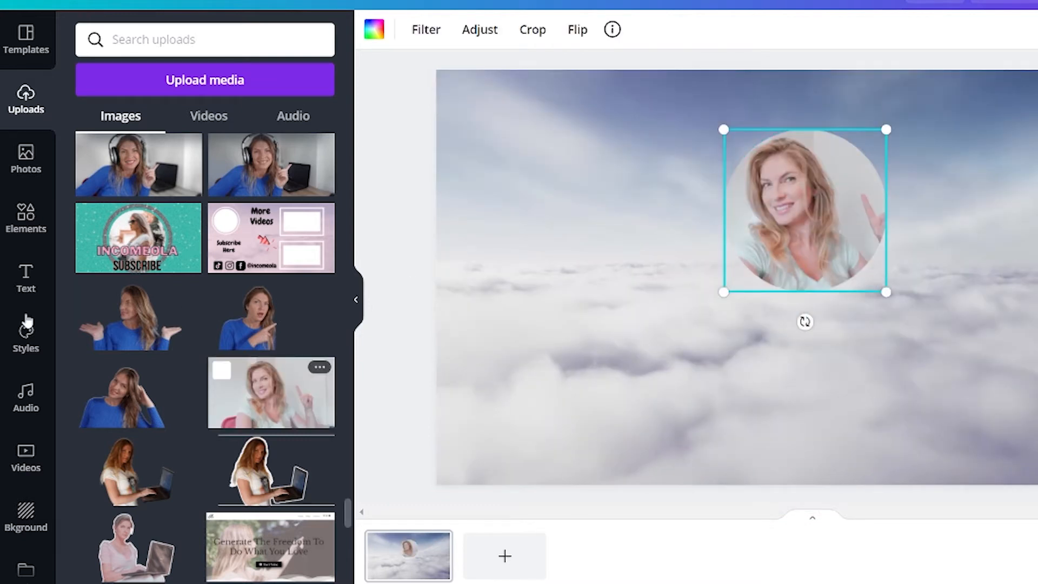
Step: Add a circle shape to the page and colour it purple from the default colours
{"action": "left_click", "coordinate": [25, 219]}
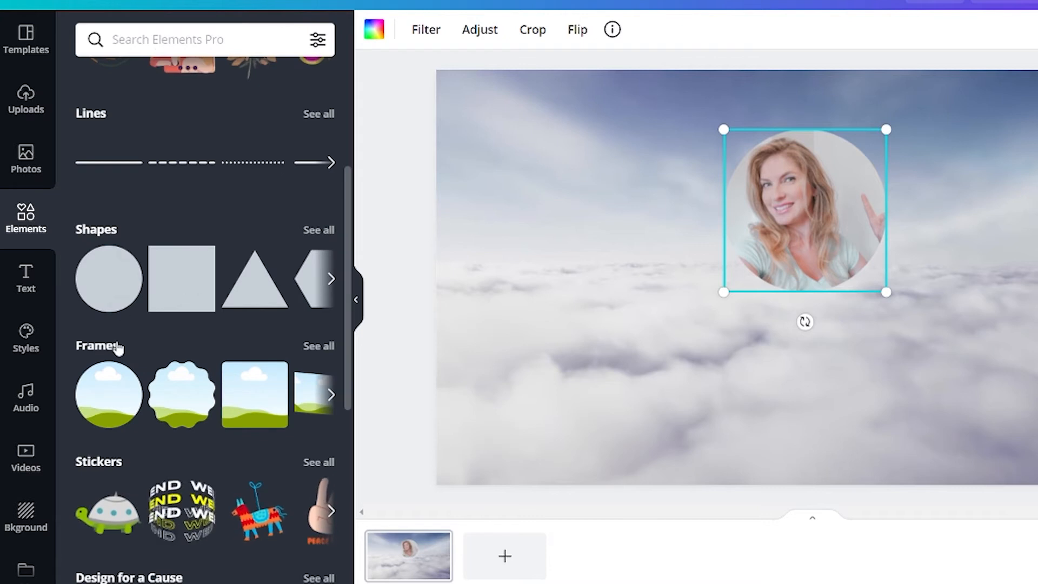
{"action": "left_click", "coordinate": [108, 284]}
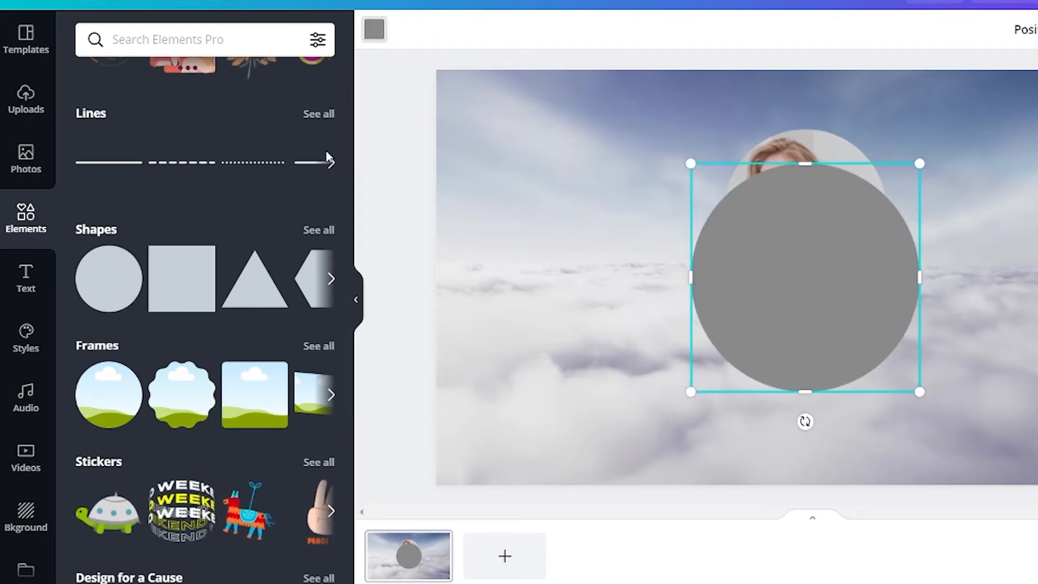
{"action": "left_click", "coordinate": [374, 29]}
{"action": "scroll", "coordinate": [269, 378], "scroll_direction": "down", "scroll_amount": 3}
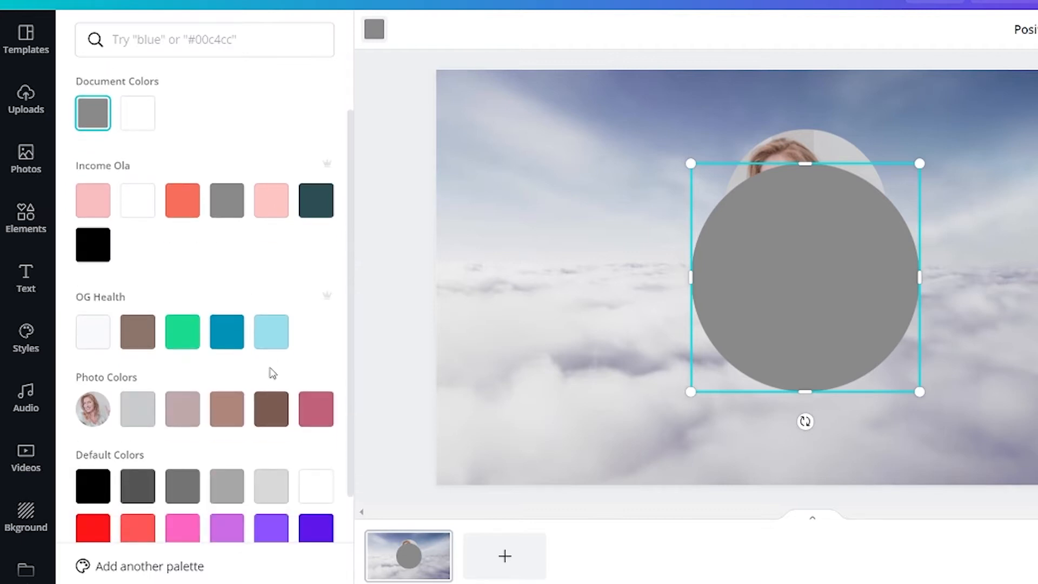
{"action": "scroll", "coordinate": [231, 391], "scroll_direction": "down", "scroll_amount": 1}
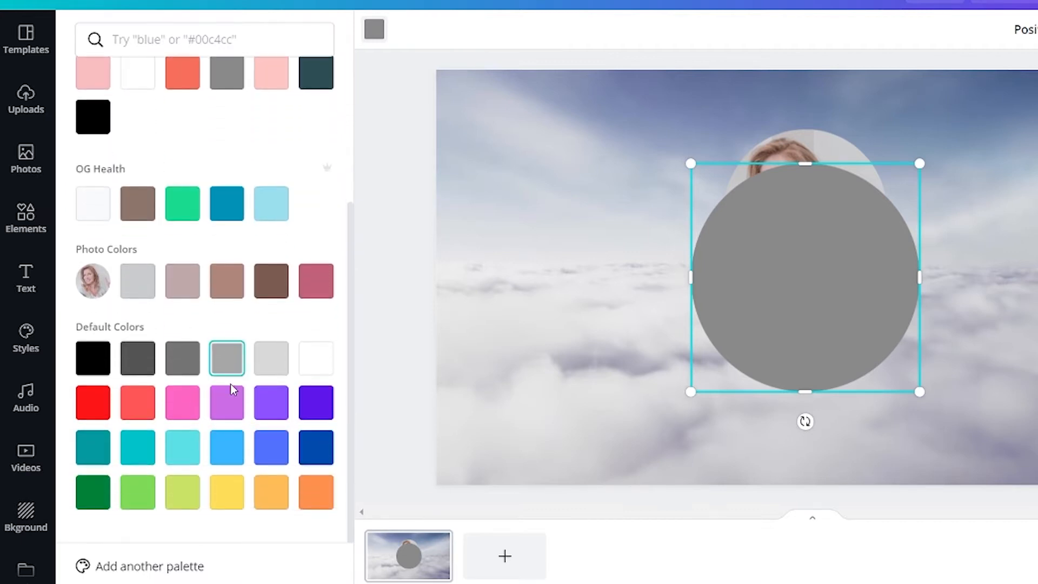
{"action": "left_click", "coordinate": [276, 407]}
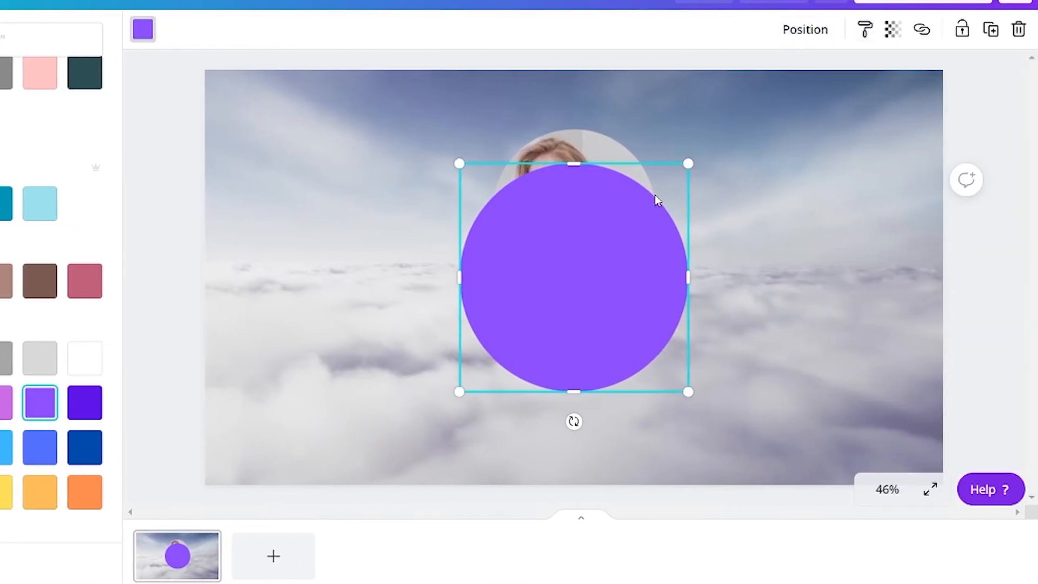
Step: Move the purple circle up over the profile photo, centred horizontally, and send it backward behind the photo
{"action": "left_click_drag", "start_coordinate": [604, 275], "coordinate": [597, 268]}
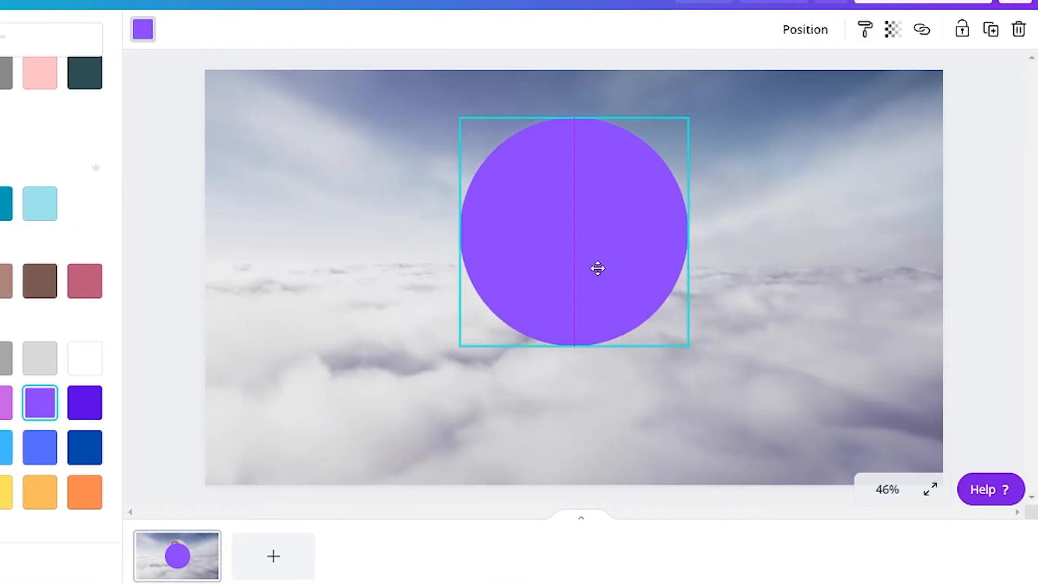
{"action": "left_click", "coordinate": [792, 33]}
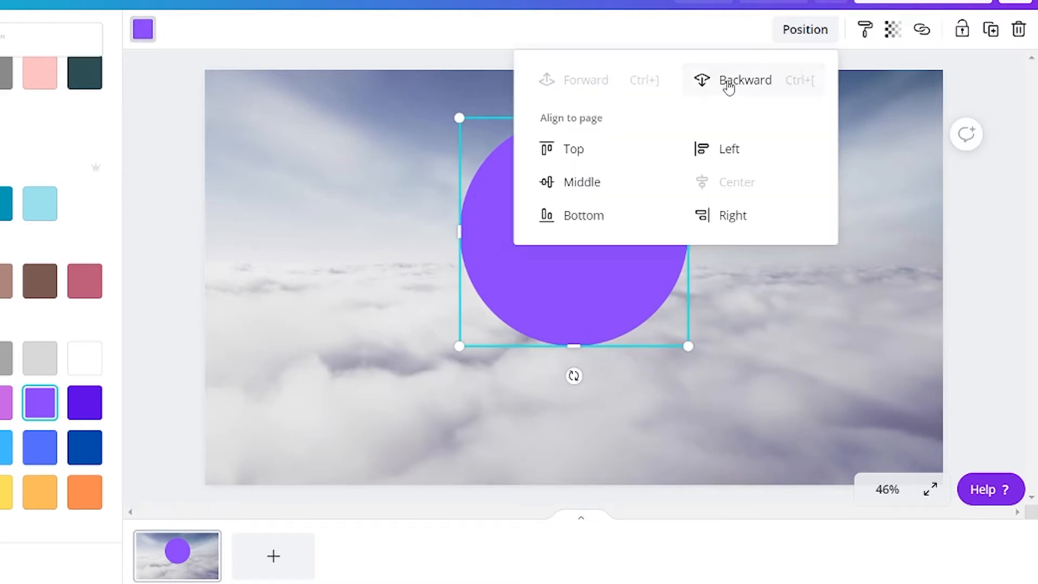
{"action": "left_click", "coordinate": [729, 87]}
{"action": "left_click", "coordinate": [975, 246]}
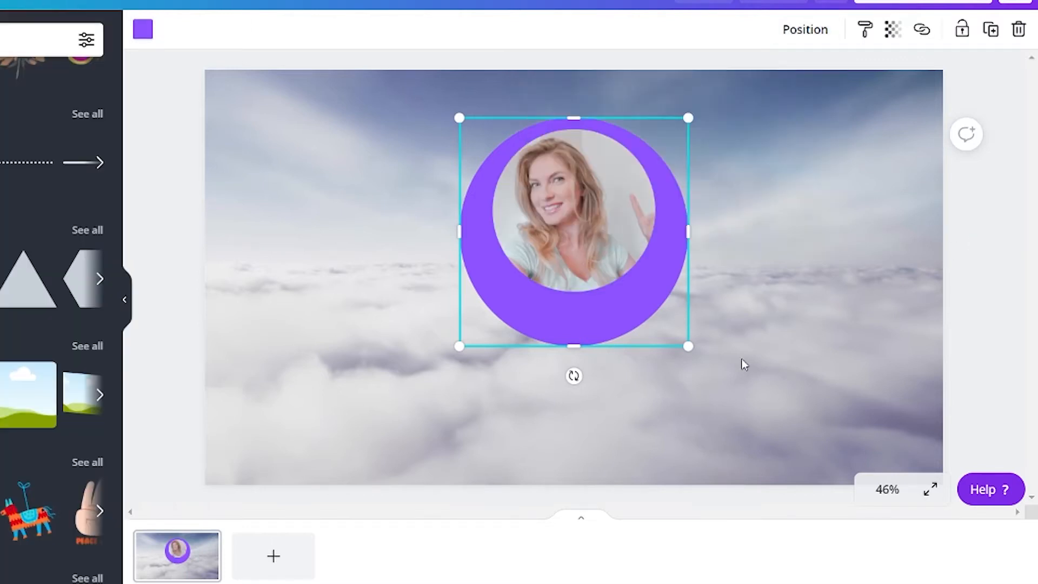
Step: Shrink the purple circle until it forms a thin offset border around the profile photo, thickest at the lower left
{"action": "left_click_drag", "start_coordinate": [684, 120], "coordinate": [678, 123]}
{"action": "left_click_drag", "start_coordinate": [678, 345], "coordinate": [662, 326]}
{"action": "left_click_drag", "start_coordinate": [459, 326], "coordinate": [483, 307]}
{"action": "left_click_drag", "start_coordinate": [663, 124], "coordinate": [661, 130]}
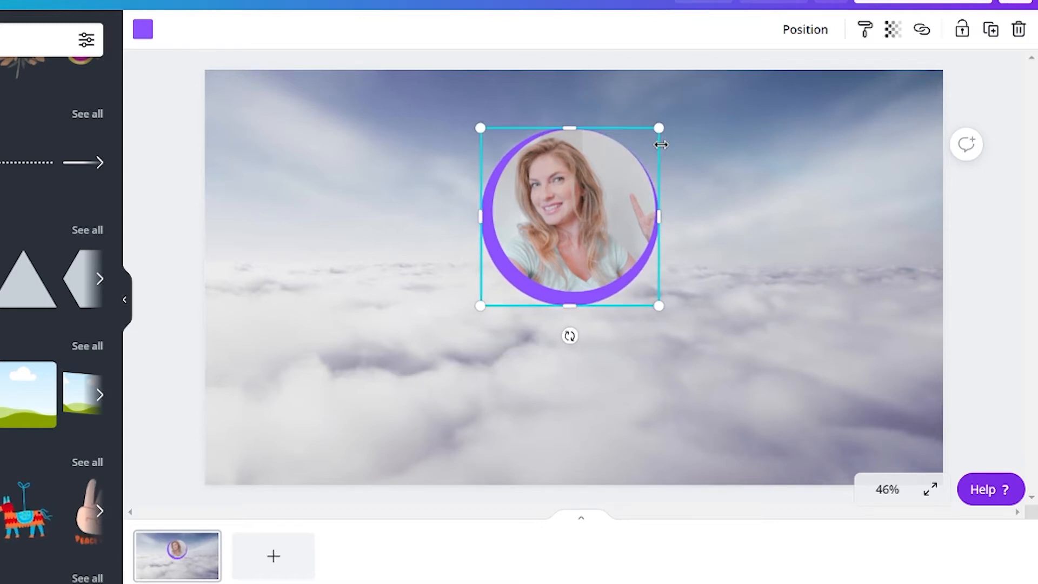
{"action": "left_click", "coordinate": [618, 308]}
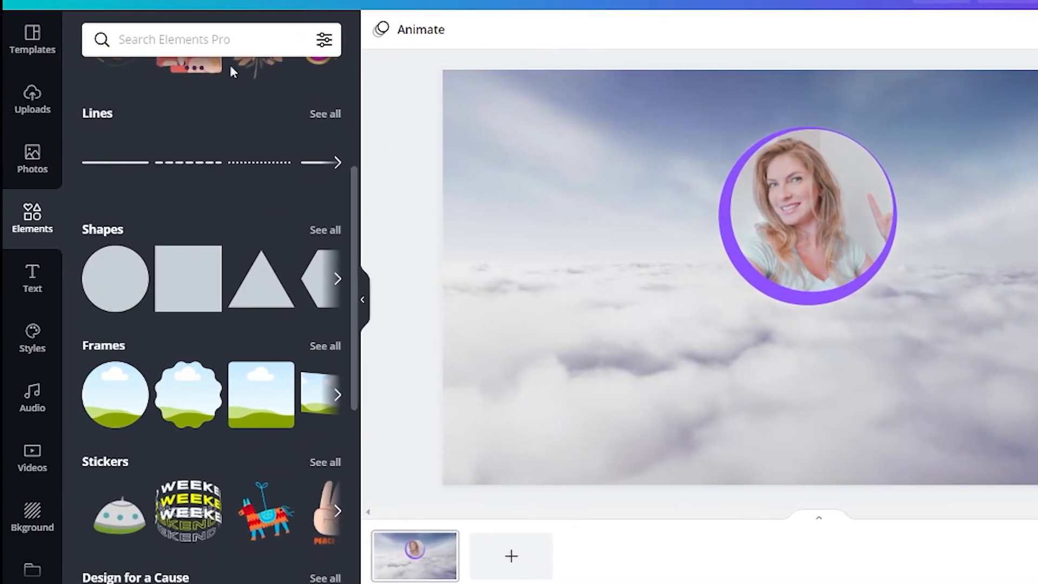
Step: Search the elements for "sparkles" and add the free animated graphic of scattered white four-point sparkles
{"action": "left_click", "coordinate": [206, 35]}
{"action": "type", "text": "sp"}
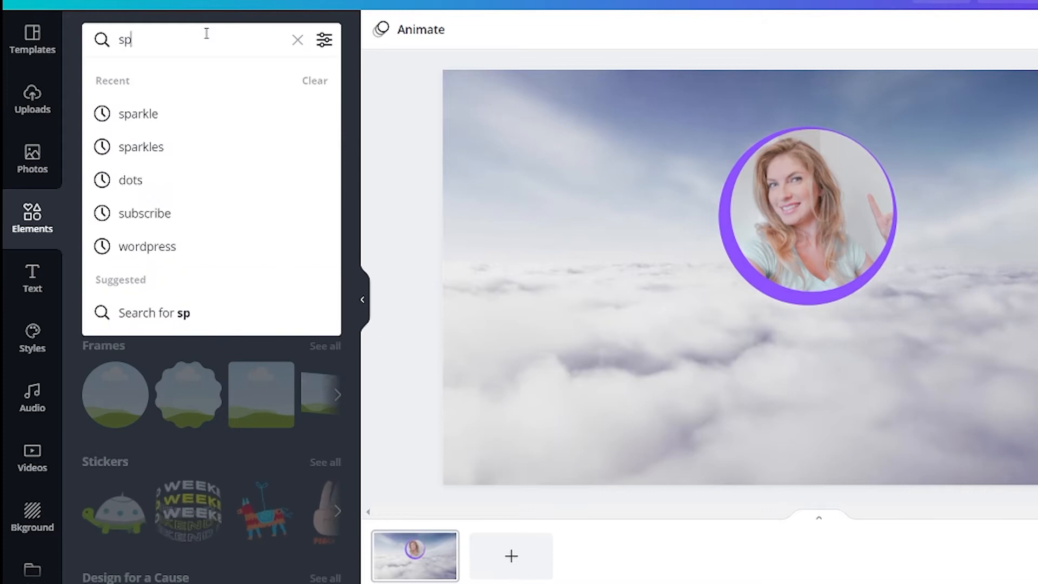
{"action": "type", "text": "arkles"}
{"action": "key", "text": "Return"}
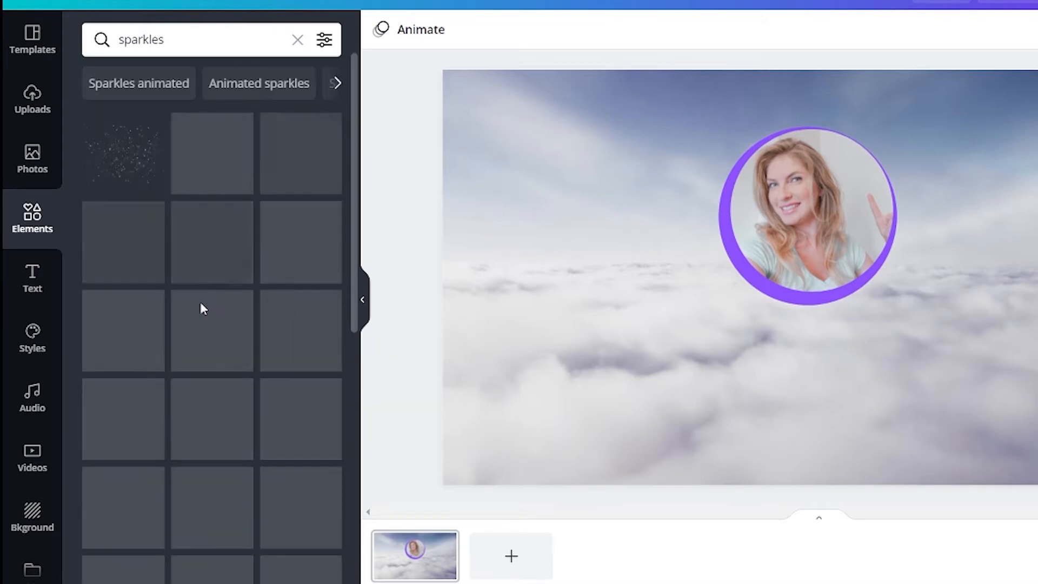
{"action": "scroll", "coordinate": [253, 354], "scroll_direction": "down", "scroll_amount": 3}
{"action": "scroll", "coordinate": [253, 354], "scroll_direction": "down", "scroll_amount": 2}
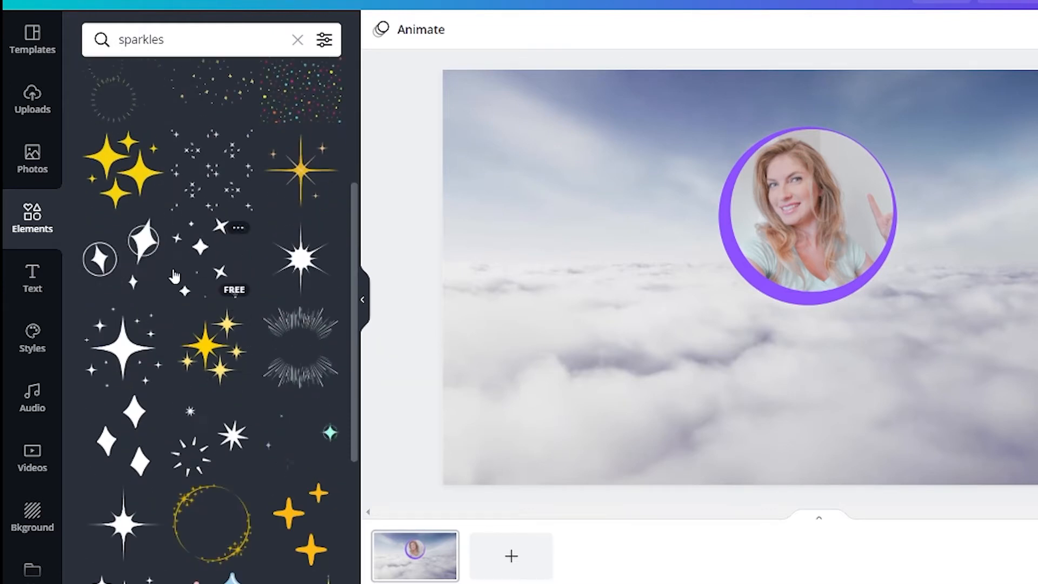
{"action": "scroll", "coordinate": [224, 395], "scroll_direction": "up", "scroll_amount": 5}
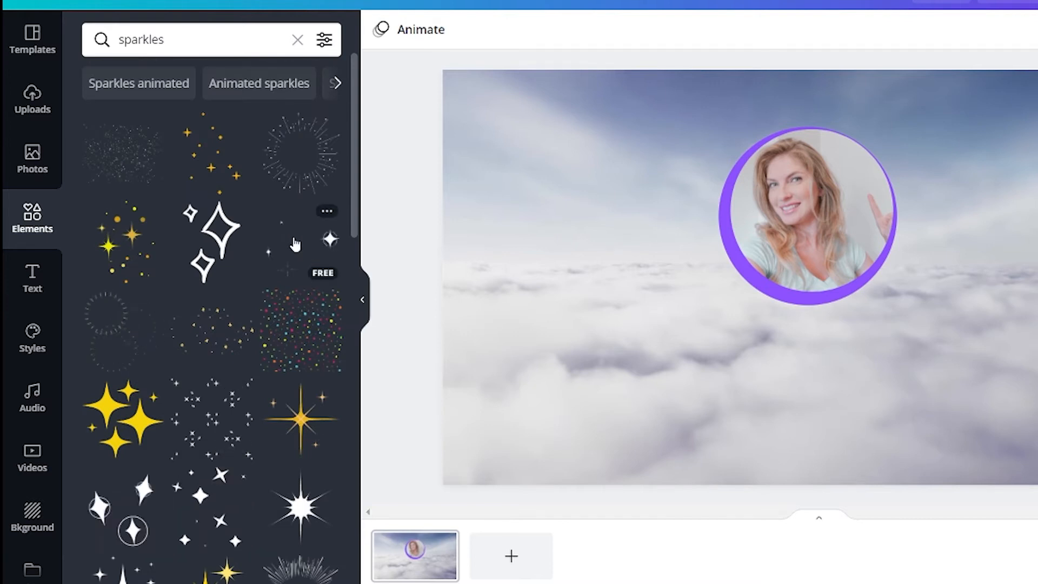
{"action": "left_click", "coordinate": [283, 226]}
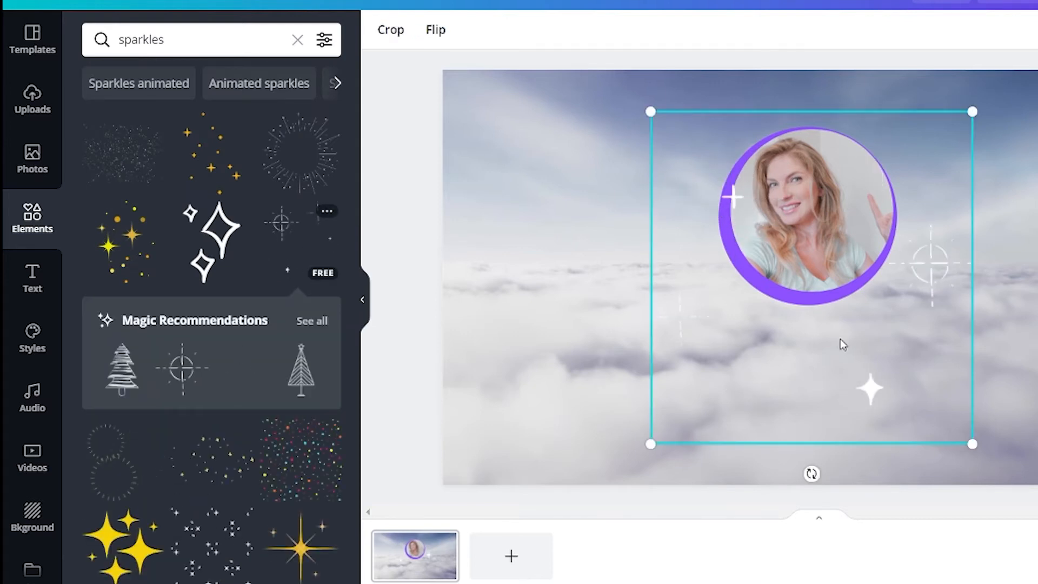
Step: Shrink the animated sparkles and place them on the lower left side of the page
{"action": "left_click_drag", "start_coordinate": [725, 332], "coordinate": [501, 315]}
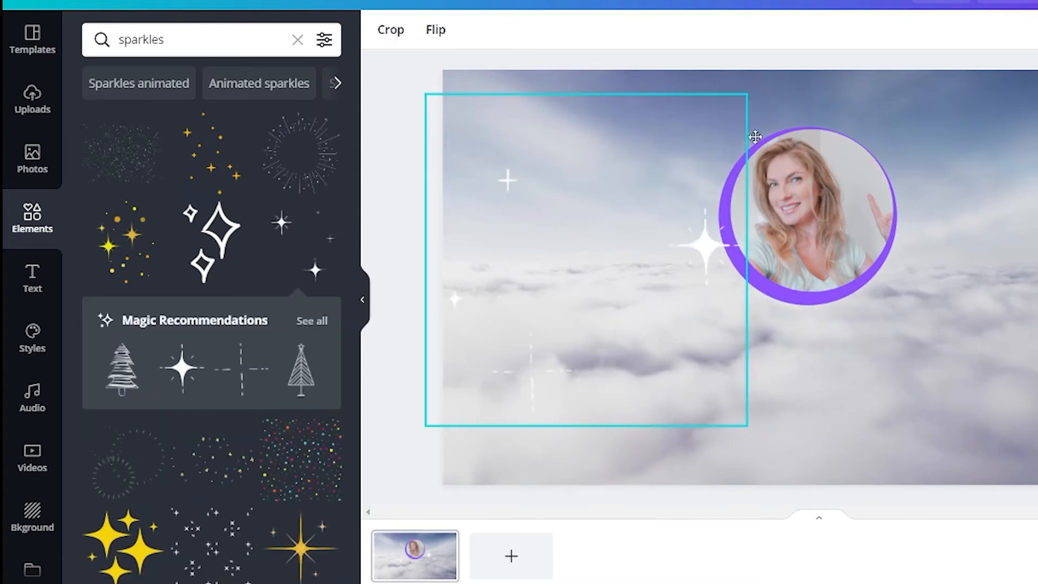
{"action": "left_click_drag", "start_coordinate": [747, 94], "coordinate": [552, 332]}
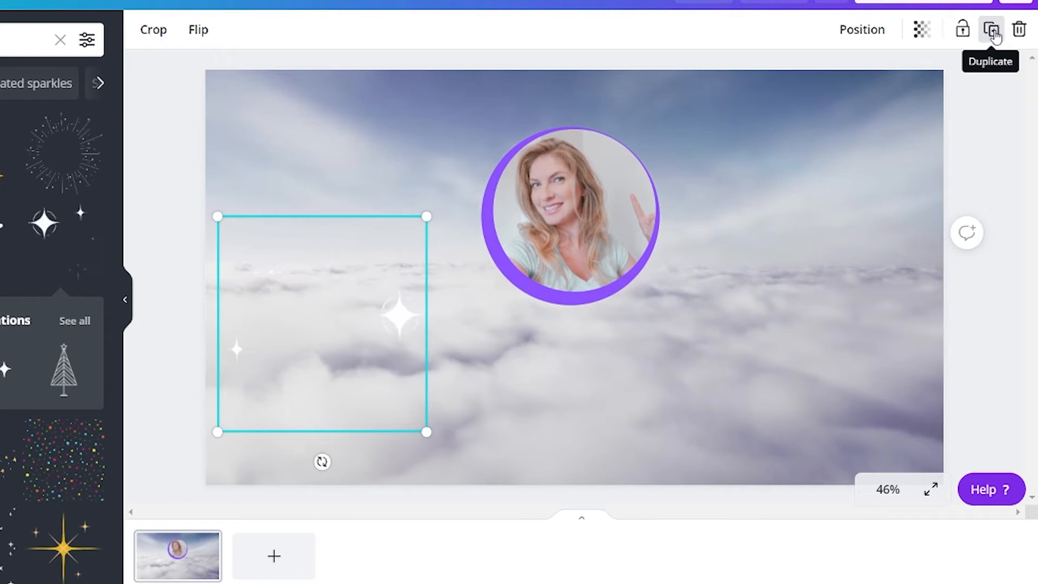
Step: Duplicate the animated sparkles, place the copy in the upper right of the page and rotate it 18°
{"action": "left_click", "coordinate": [993, 32]}
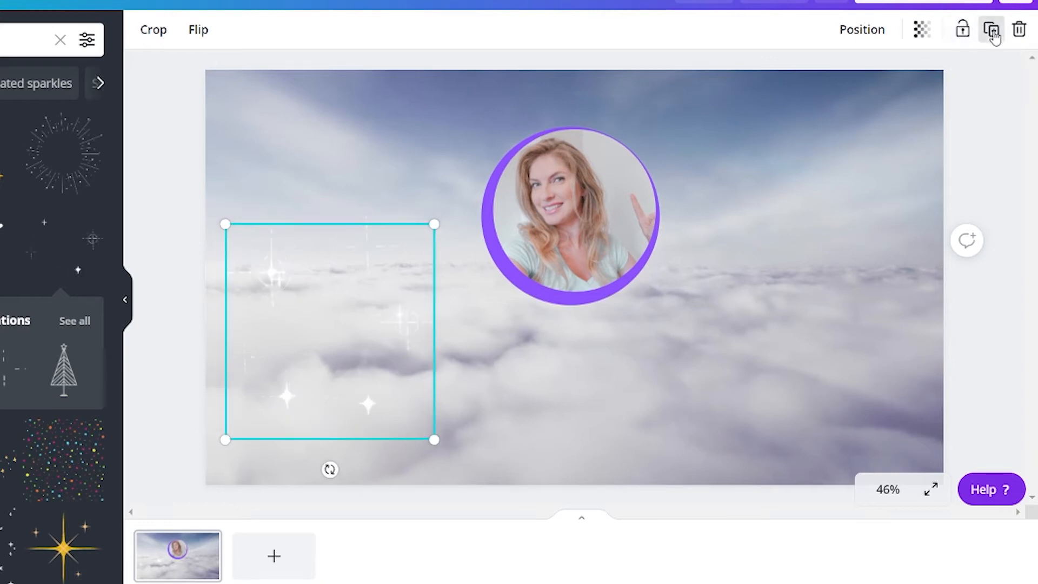
{"action": "left_click_drag", "start_coordinate": [431, 301], "coordinate": [801, 192]}
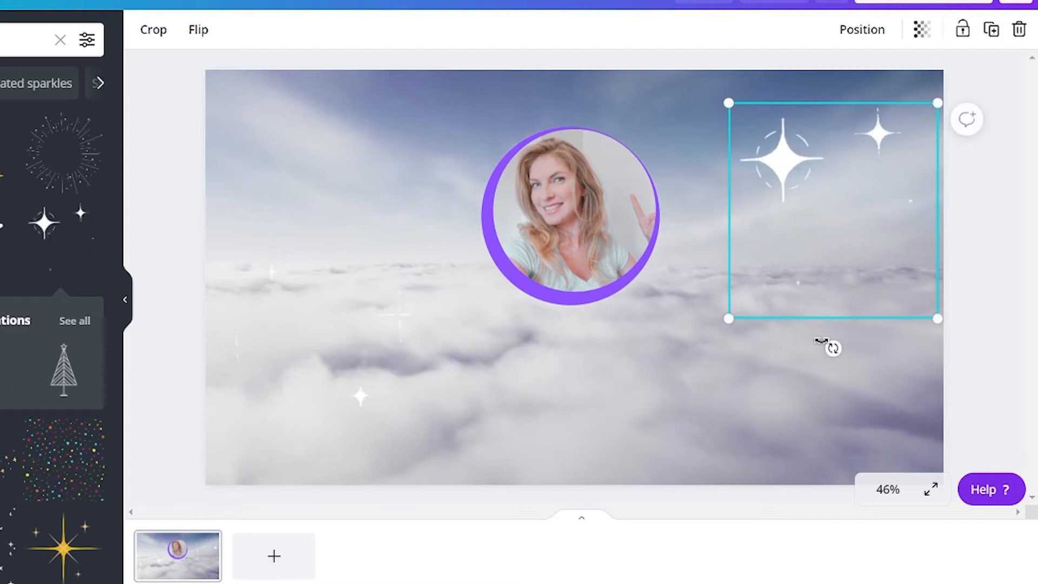
{"action": "left_click_drag", "start_coordinate": [831, 345], "coordinate": [780, 345]}
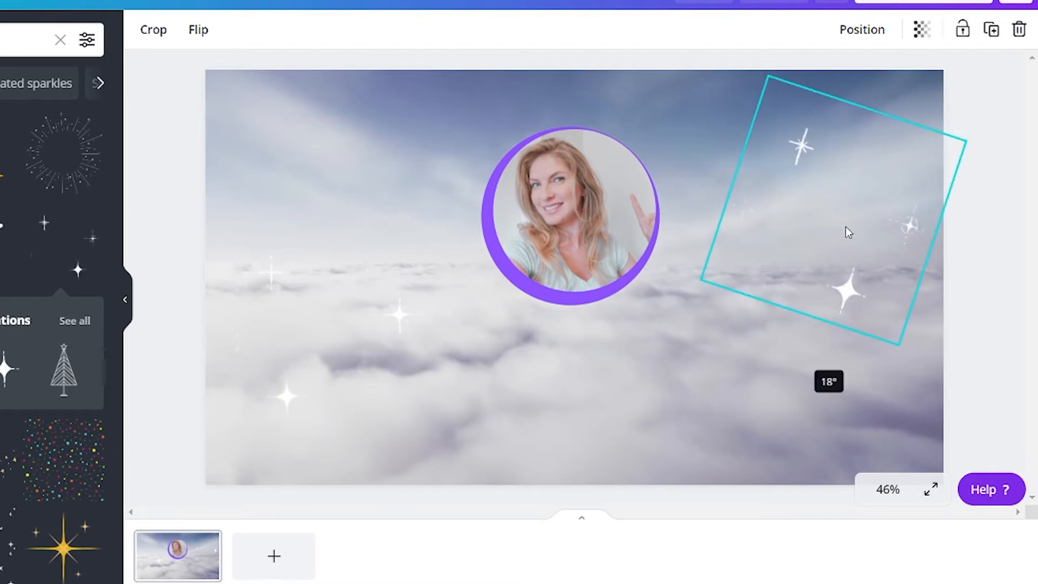
{"action": "left_click_drag", "start_coordinate": [858, 225], "coordinate": [834, 232]}
{"action": "left_click", "coordinate": [991, 280]}
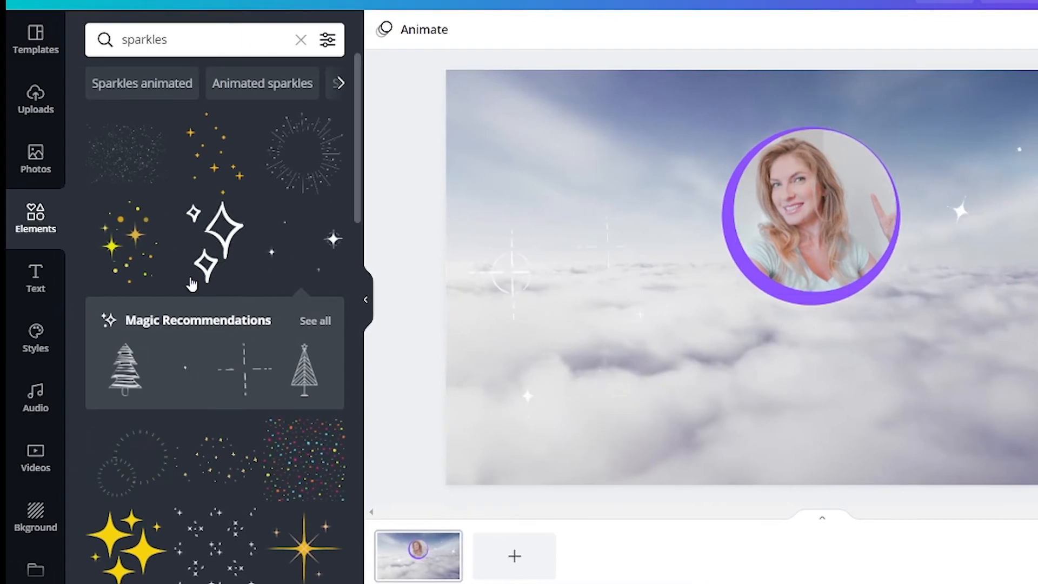
Step: Search the elements for "sparkle" and add the single white four-point star with dashed rays
{"action": "left_click", "coordinate": [175, 40]}
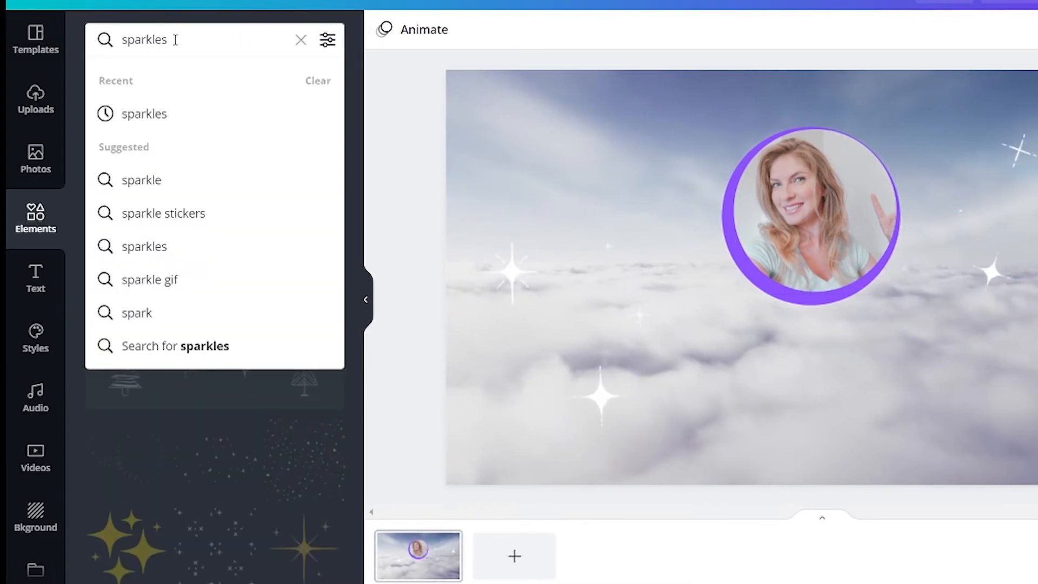
{"action": "key", "text": "BackSpace"}
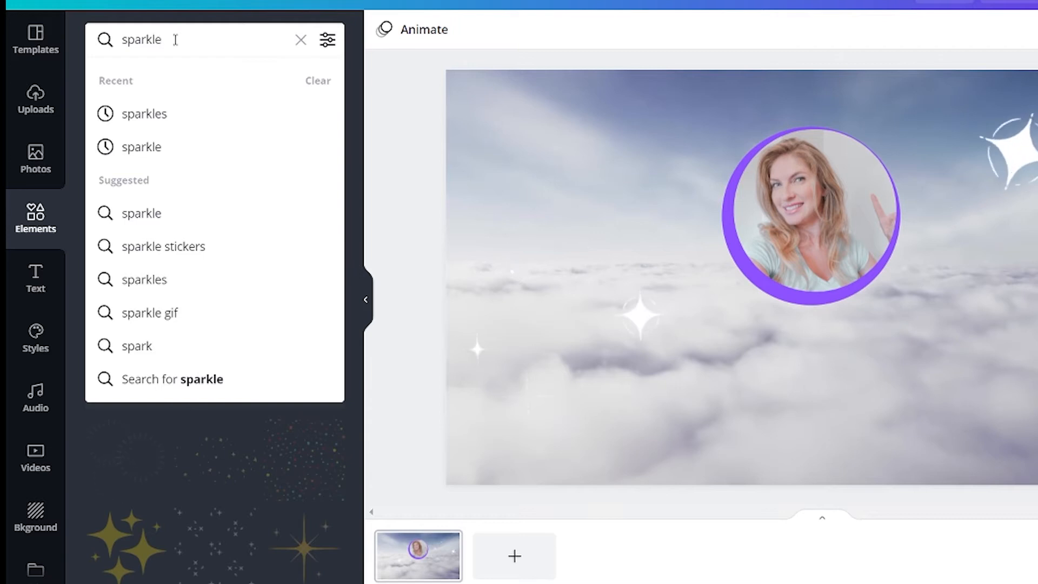
{"action": "key", "text": "Return"}
{"action": "scroll", "coordinate": [294, 536], "scroll_direction": "down", "scroll_amount": 3}
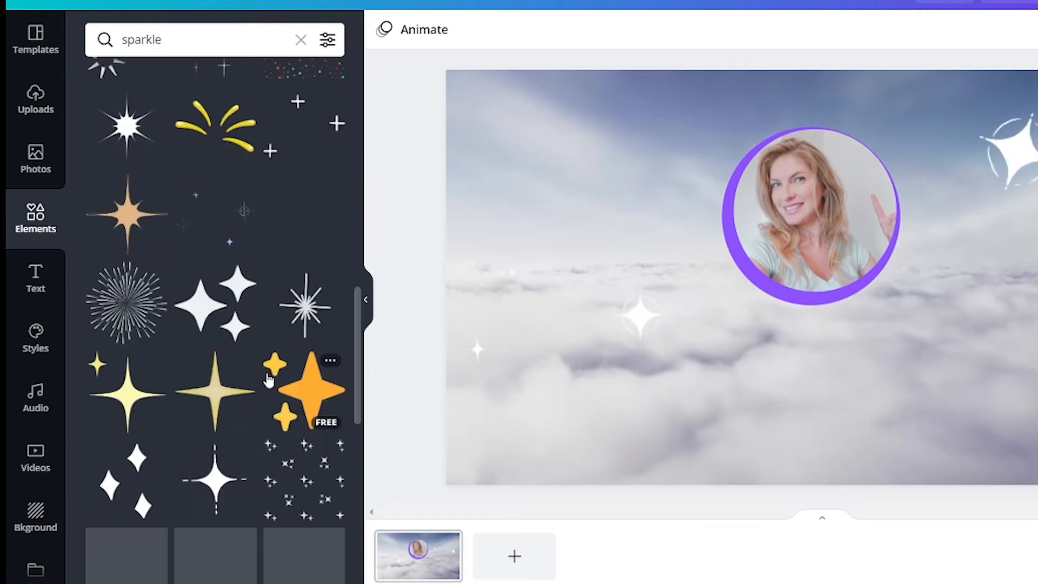
{"action": "left_click", "coordinate": [215, 479]}
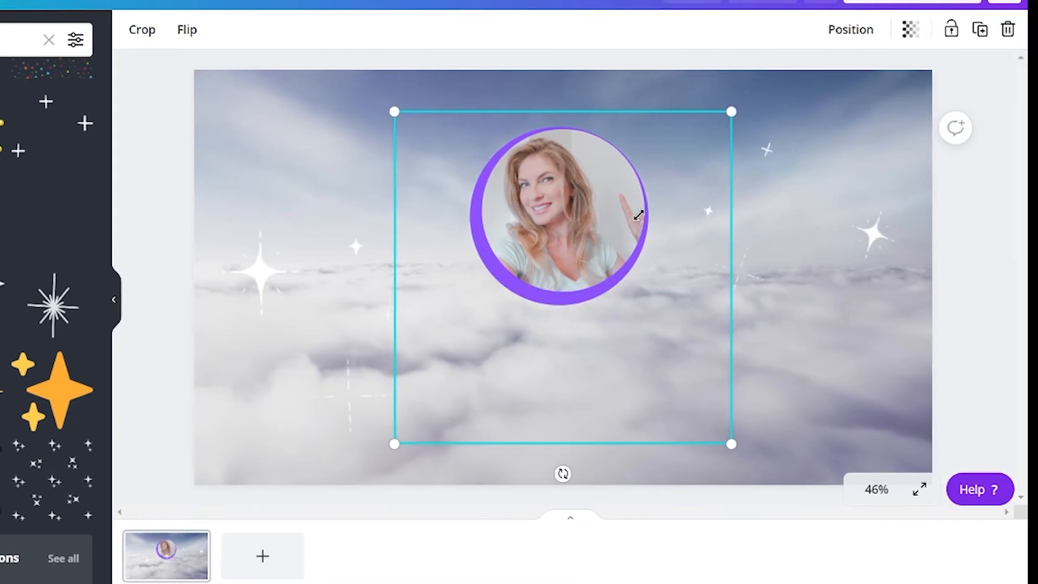
Step: Shrink the single white star and place it on the upper rim of the profile circle
{"action": "left_click_drag", "start_coordinate": [916, 111], "coordinate": [732, 294]}
{"action": "left_click_drag", "start_coordinate": [547, 293], "coordinate": [521, 321]}
{"action": "left_click_drag", "start_coordinate": [503, 357], "coordinate": [503, 356]}
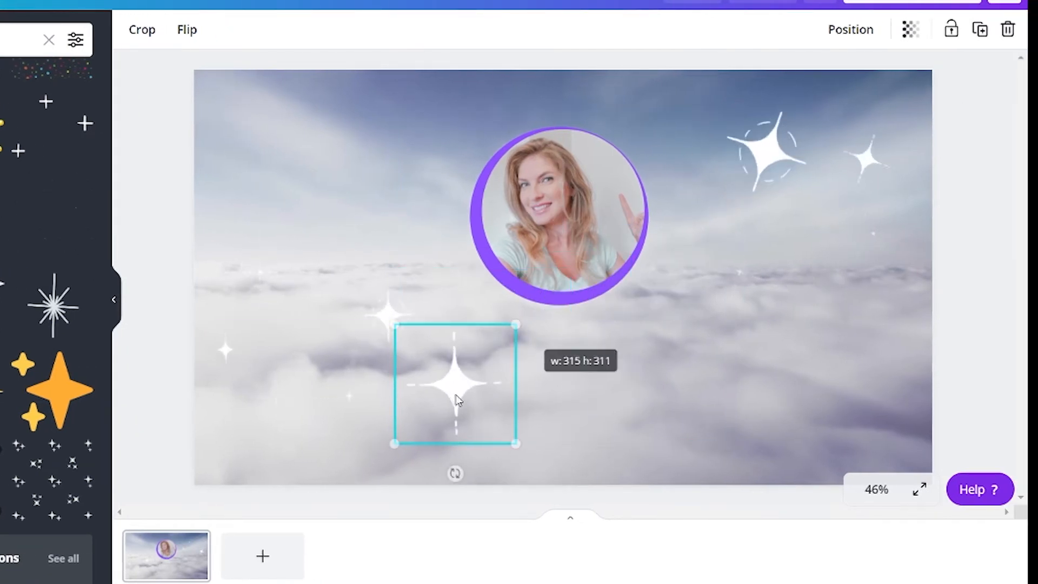
{"action": "left_click_drag", "start_coordinate": [450, 386], "coordinate": [580, 146]}
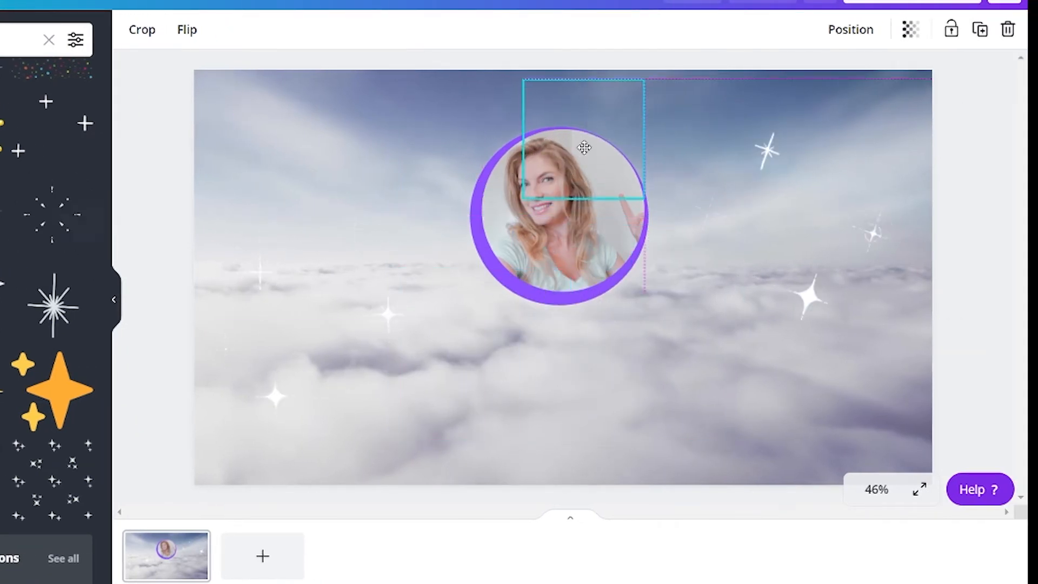
{"action": "left_click_drag", "start_coordinate": [644, 201], "coordinate": [611, 176]}
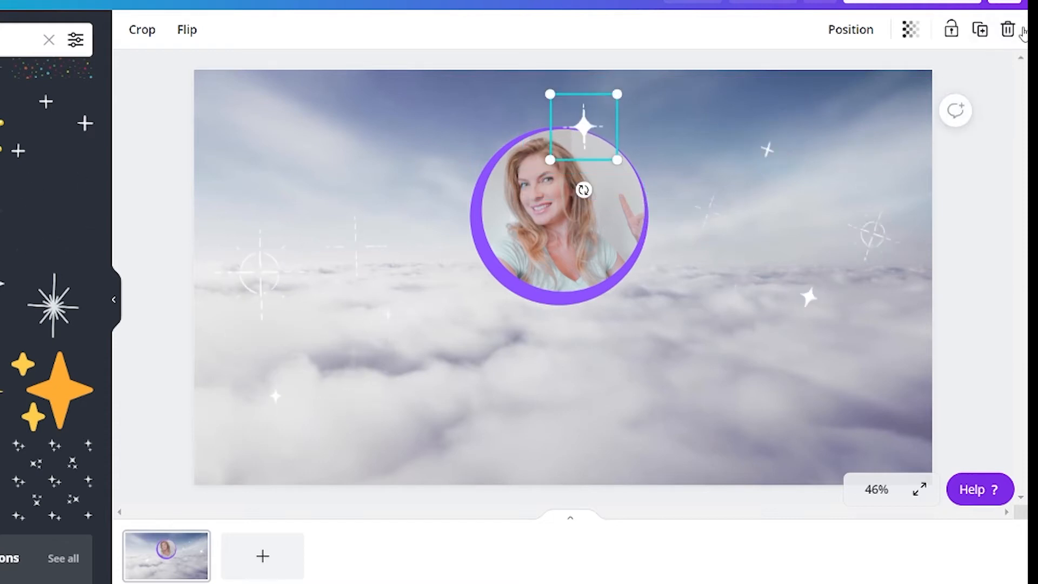
Step: Duplicate the small white star and place the copy on the lower rim of the purple circle
{"action": "left_click", "coordinate": [980, 29]}
{"action": "left_click_drag", "start_coordinate": [588, 131], "coordinate": [534, 312]}
{"action": "left_click", "coordinate": [444, 269]}
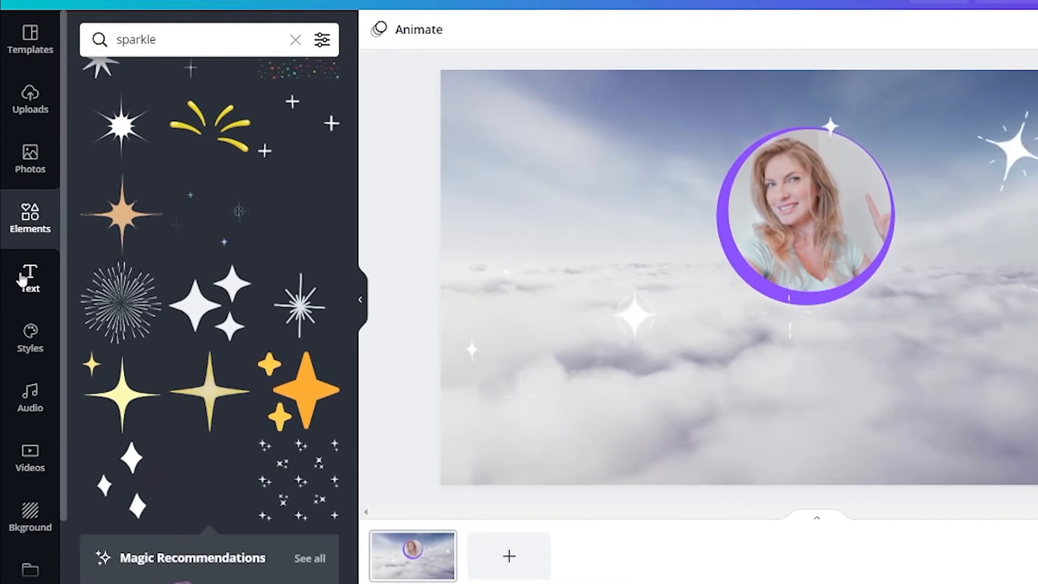
Step: Add a heading reading "Thanks for watching" and switch it to uppercase
{"action": "left_click", "coordinate": [30, 278]}
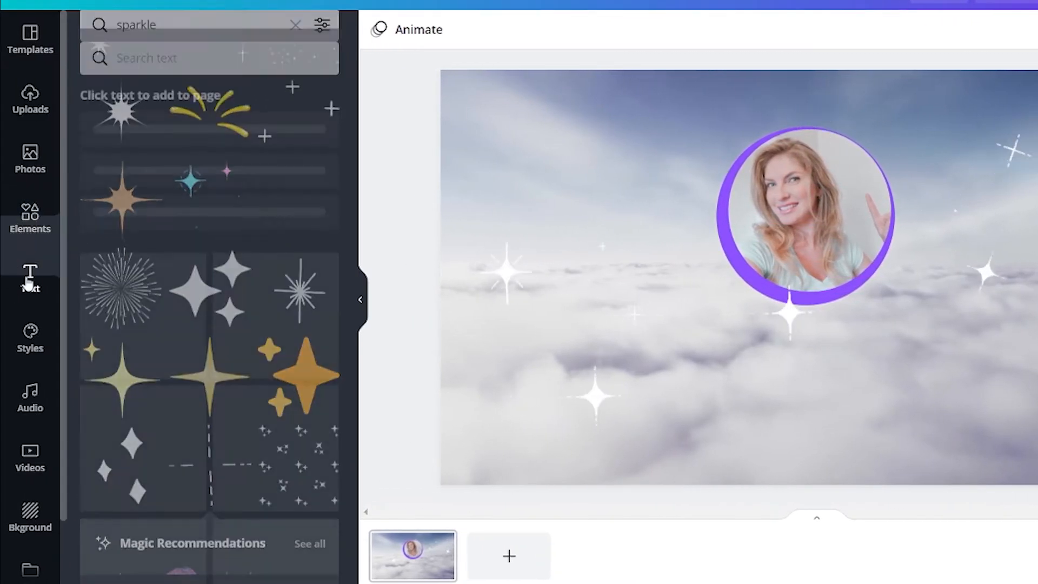
{"action": "left_click", "coordinate": [214, 127]}
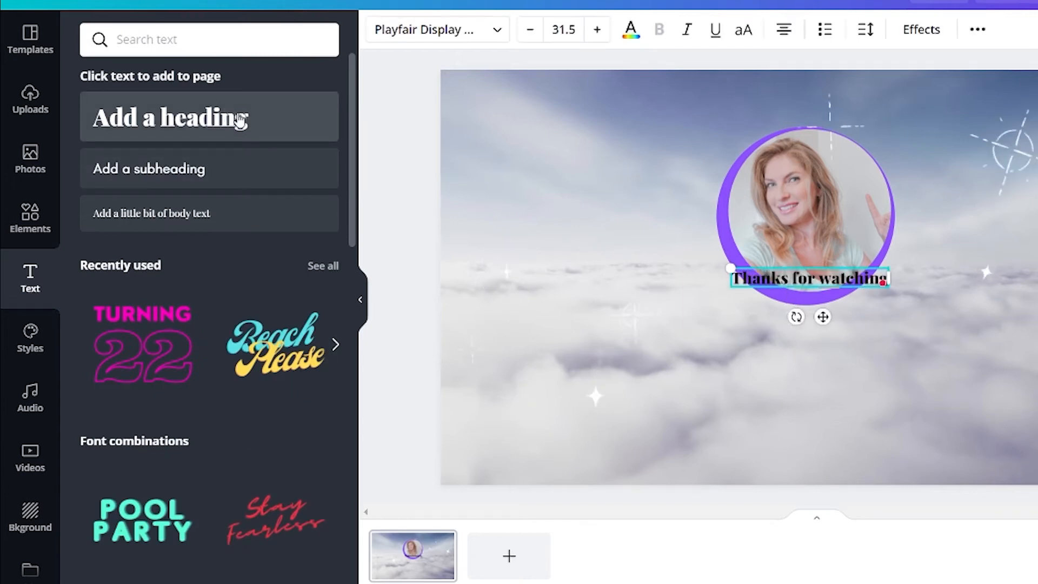
{"action": "left_click", "coordinate": [749, 34]}
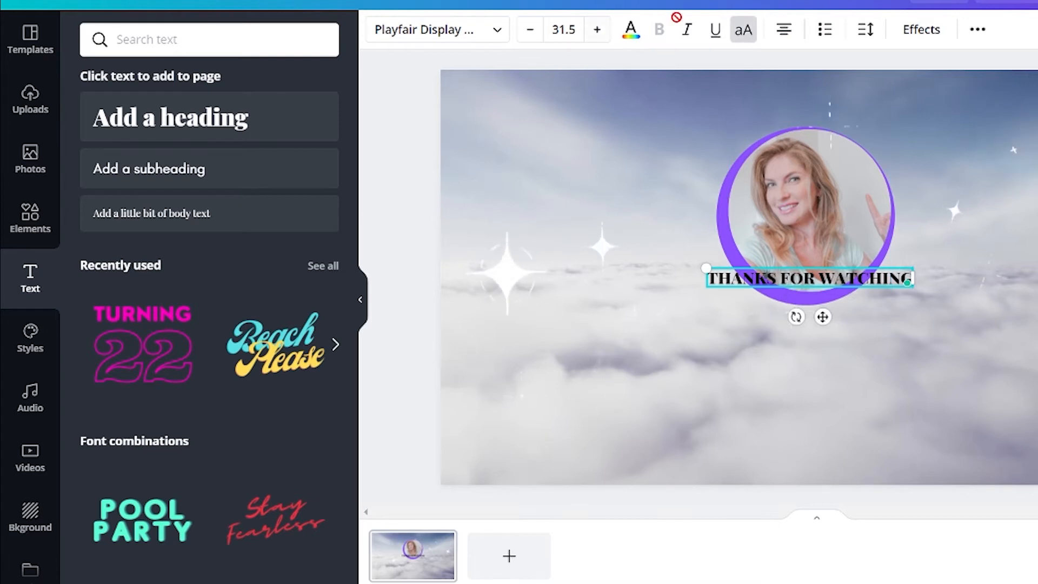
Step: Apply the Splice effect to the heading and enlarge its text to size 49.8
{"action": "left_click", "coordinate": [926, 34]}
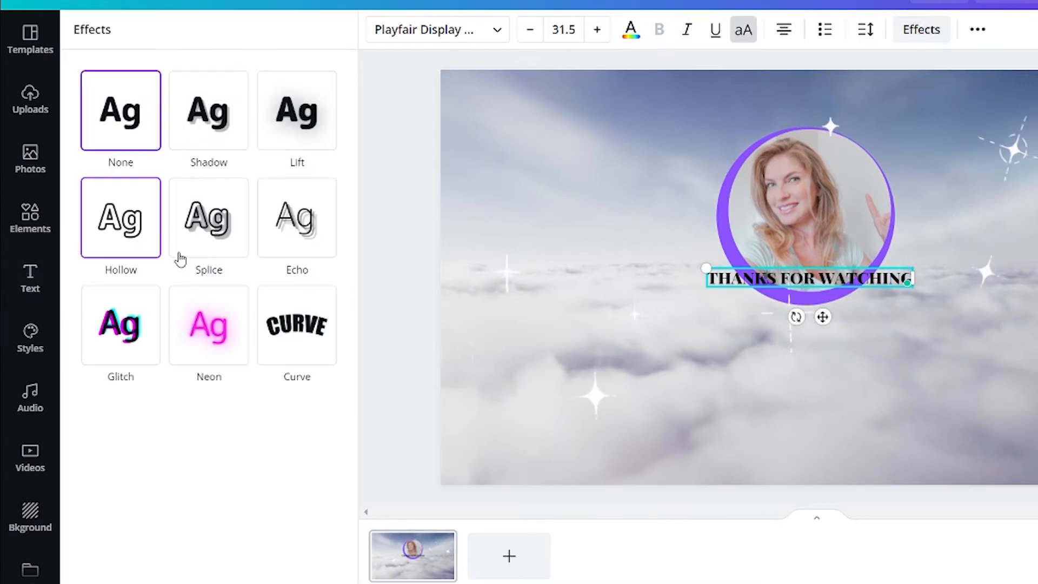
{"action": "left_click", "coordinate": [209, 238]}
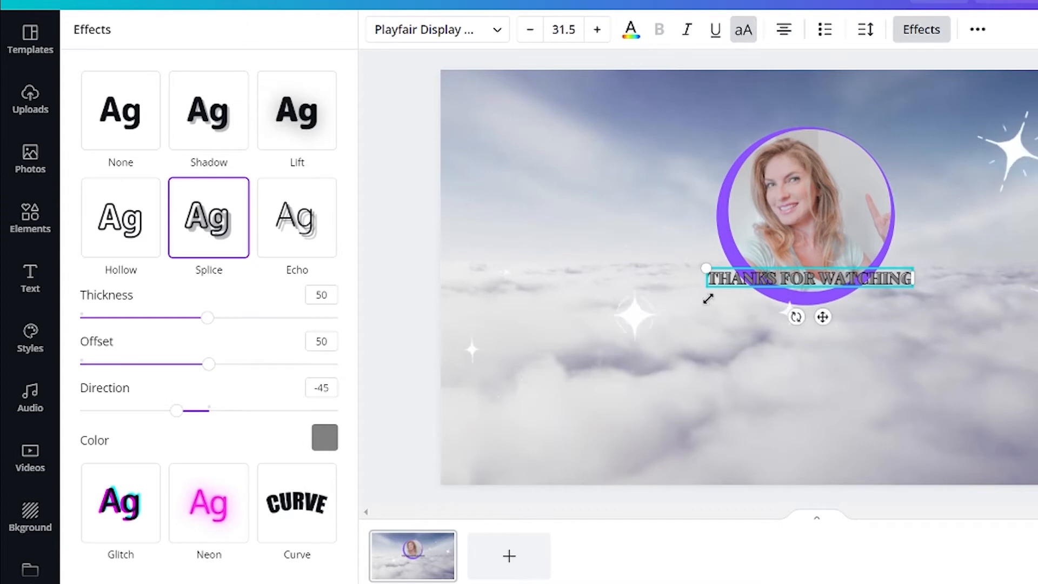
{"action": "left_click_drag", "start_coordinate": [705, 286], "coordinate": [708, 285]}
Step: Set the heading's font to Archivo Black and centre it horizontally below the profile photo
{"action": "left_click", "coordinate": [496, 30]}
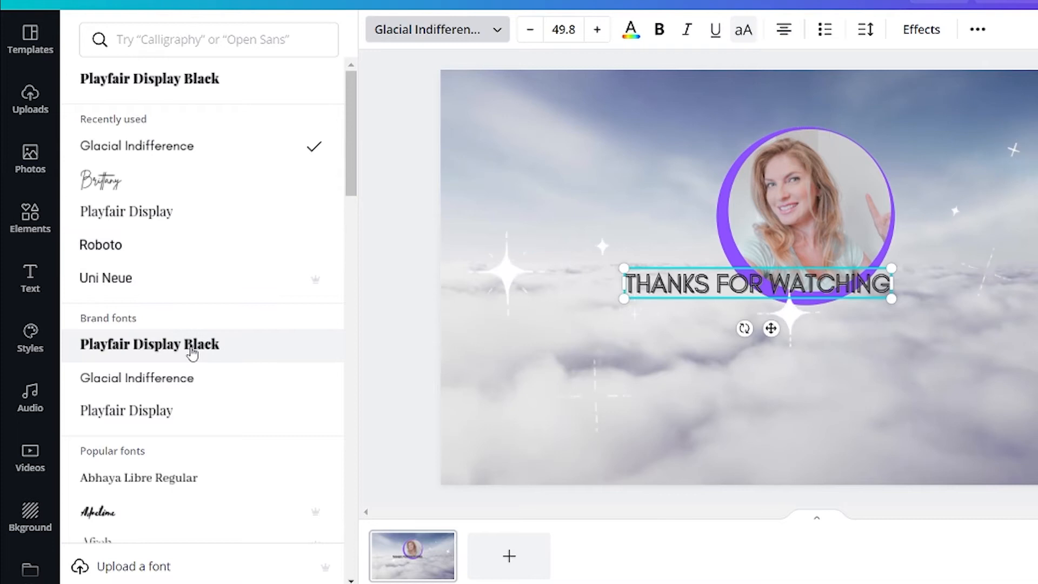
{"action": "left_click", "coordinate": [192, 353]}
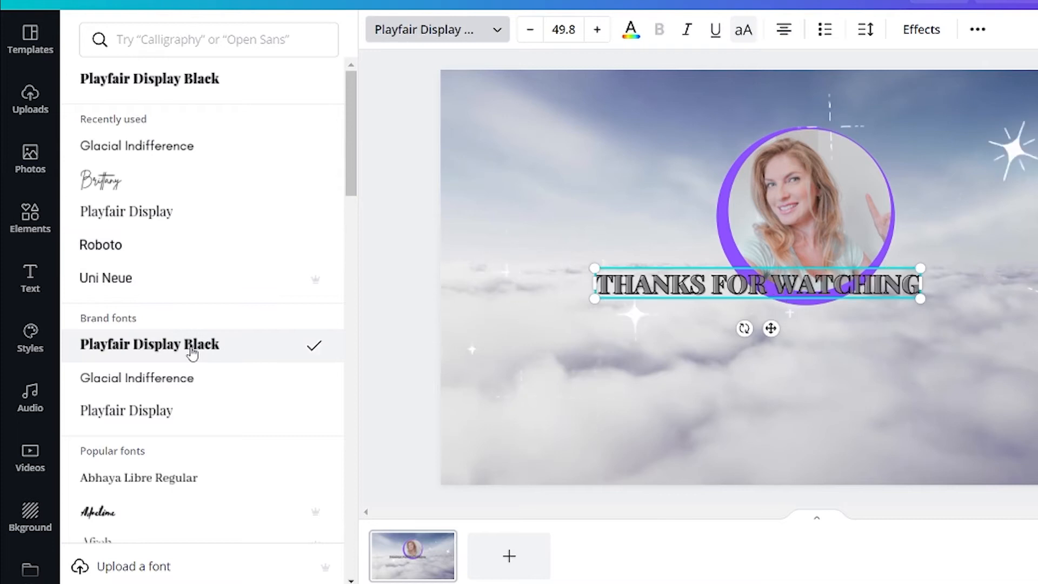
{"action": "scroll", "coordinate": [192, 370], "scroll_direction": "down", "scroll_amount": 6}
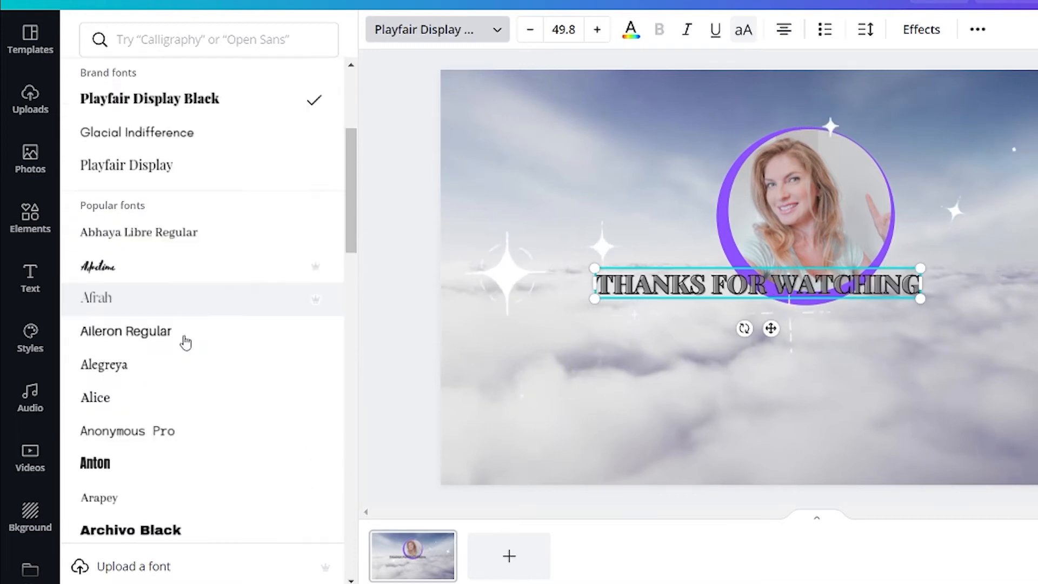
{"action": "left_click", "coordinate": [153, 255]}
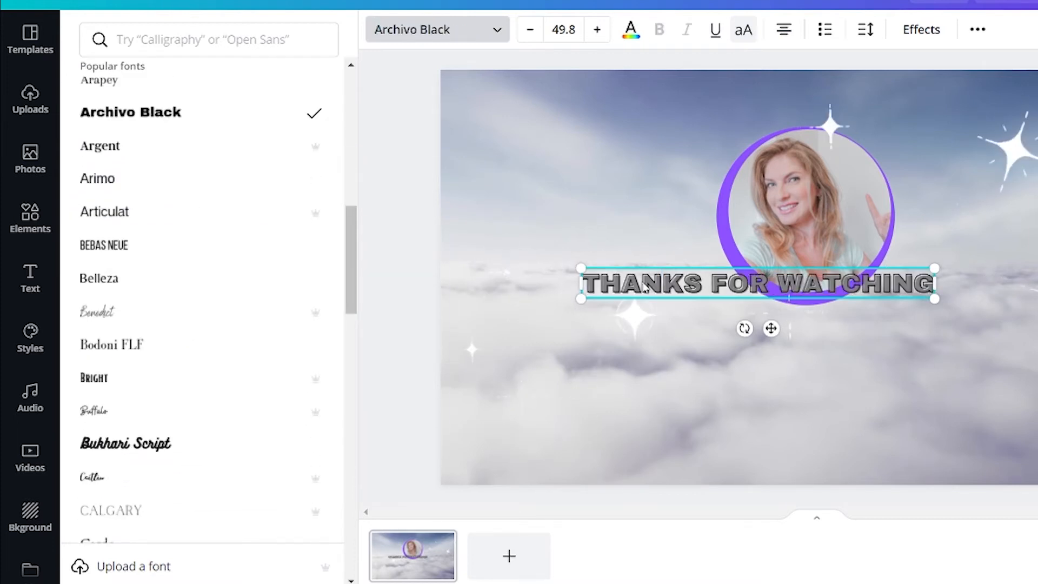
{"action": "left_click", "coordinate": [872, 304]}
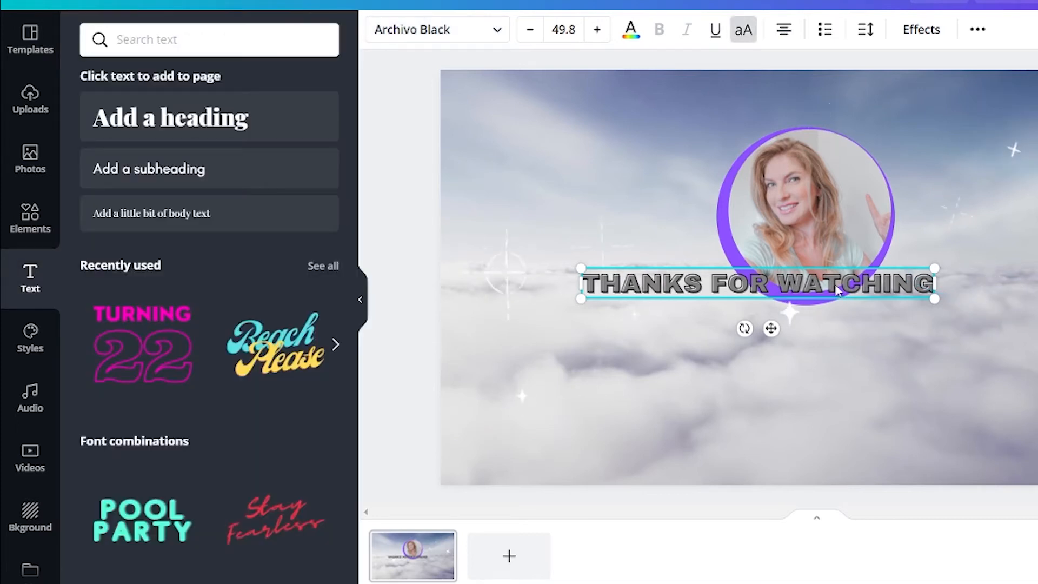
{"action": "left_click_drag", "start_coordinate": [831, 285], "coordinate": [886, 338]}
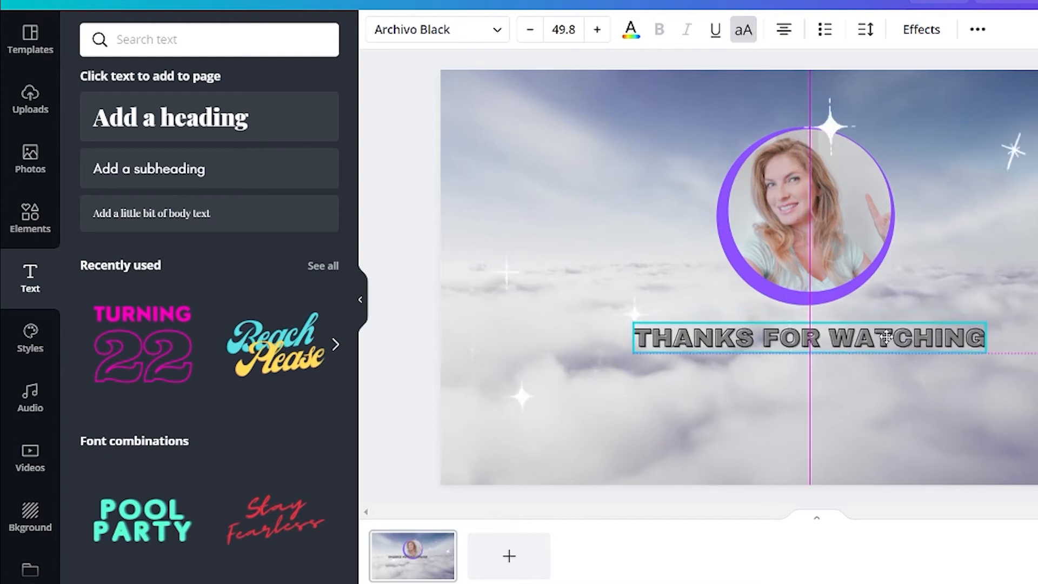
Step: Enlarge the "THANKS FOR WATCHING" heading to size 61.8 and recentre it below the profile photo
{"action": "left_click_drag", "start_coordinate": [985, 322], "coordinate": [1024, 319]}
{"action": "left_click_drag", "start_coordinate": [633, 353], "coordinate": [586, 366]}
{"action": "left_click_drag", "start_coordinate": [805, 339], "coordinate": [810, 344]}
{"action": "left_click", "coordinate": [786, 94]}
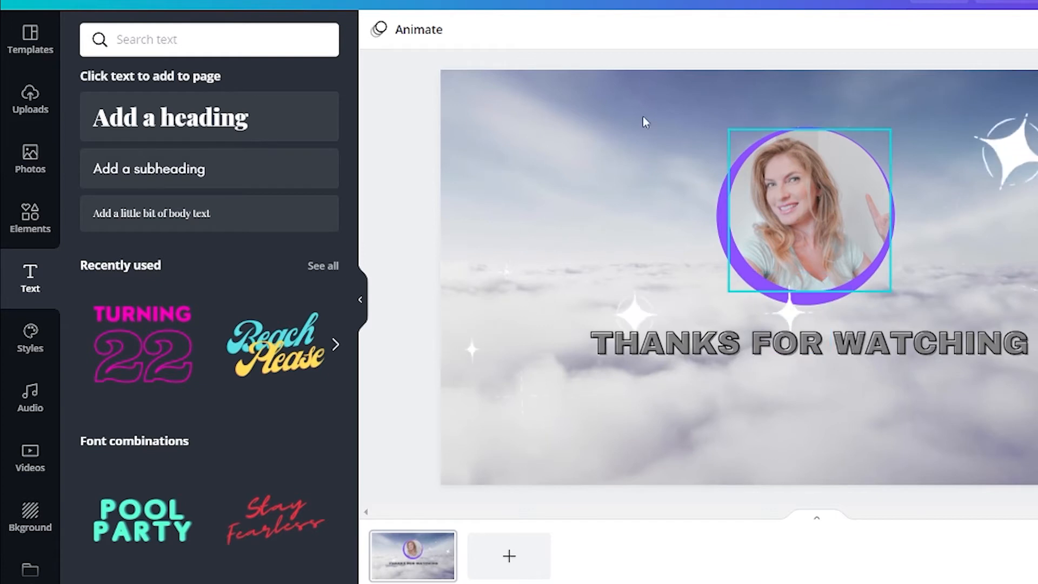
Step: Try the Block and Fade page animations, and apply the Pan animation to the page
{"action": "left_click", "coordinate": [413, 38]}
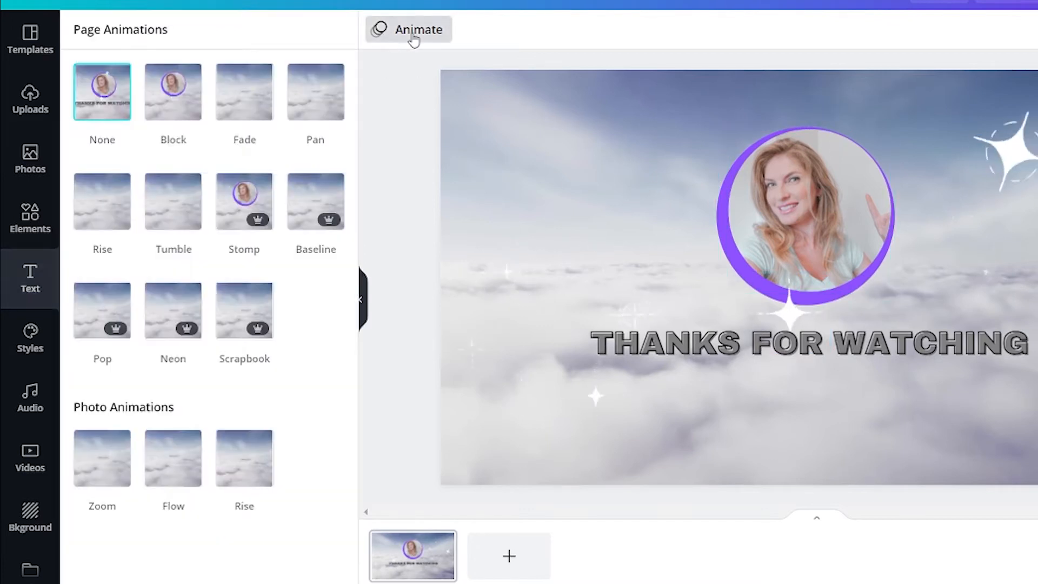
{"action": "left_click", "coordinate": [169, 105]}
{"action": "left_click", "coordinate": [246, 104]}
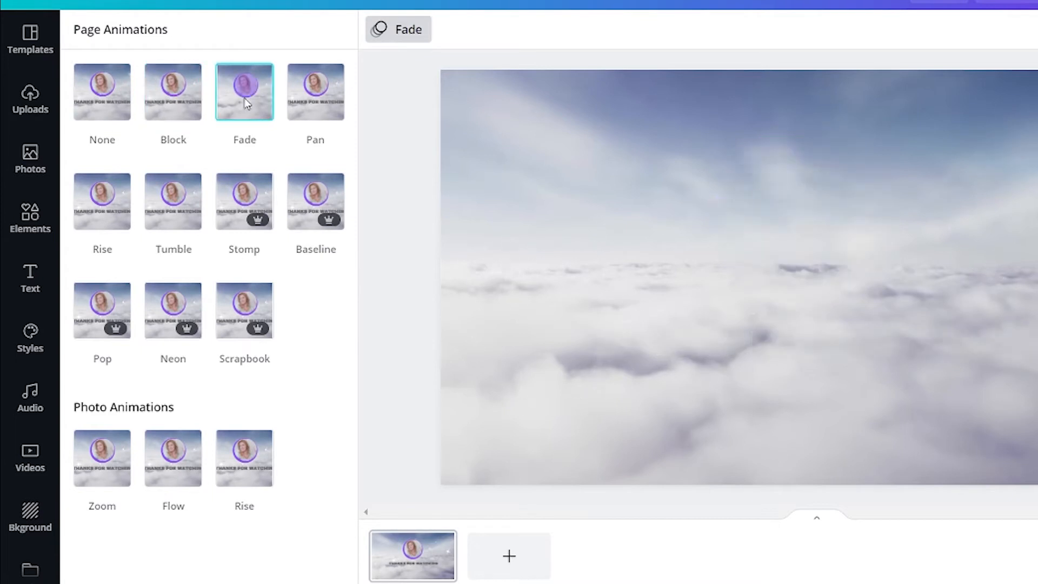
{"action": "left_click", "coordinate": [328, 114]}
{"action": "left_click", "coordinate": [394, 189]}
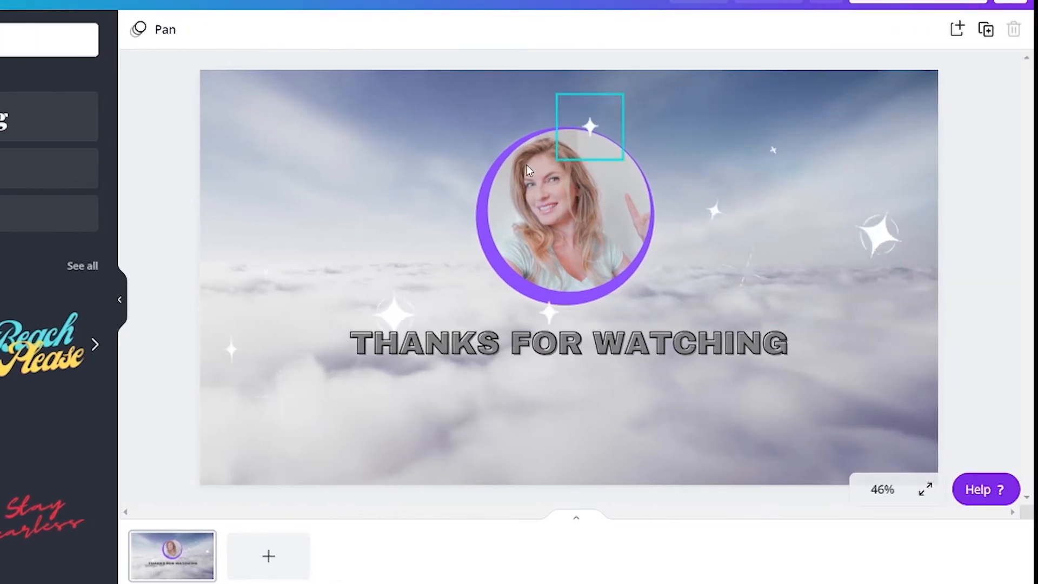
Step: Duplicate the page and delete the profile photo with its frame and the purple circle from the copy
{"action": "left_click", "coordinate": [986, 30]}
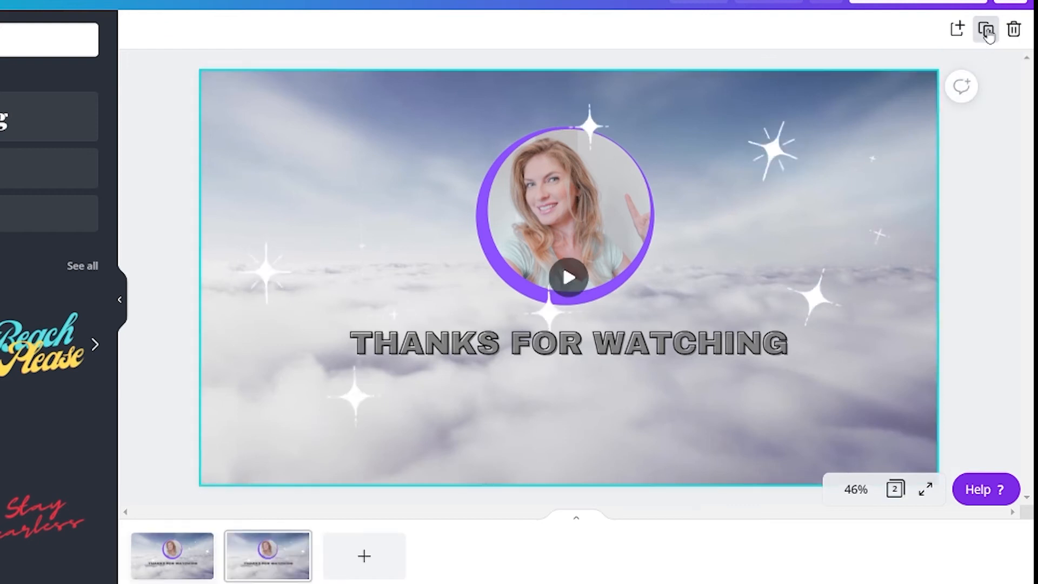
{"action": "left_click", "coordinate": [278, 562]}
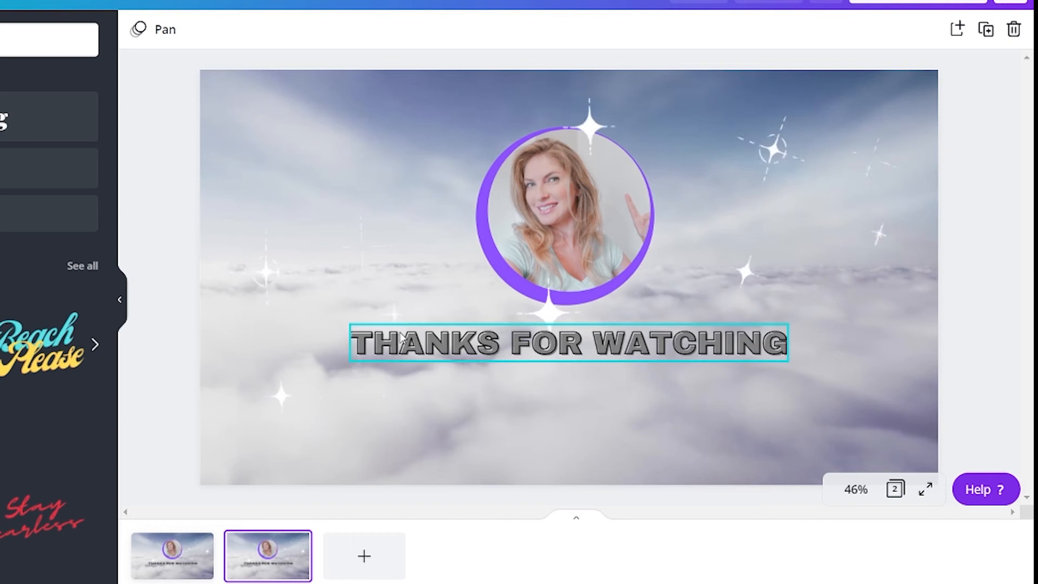
{"action": "left_click", "coordinate": [627, 169]}
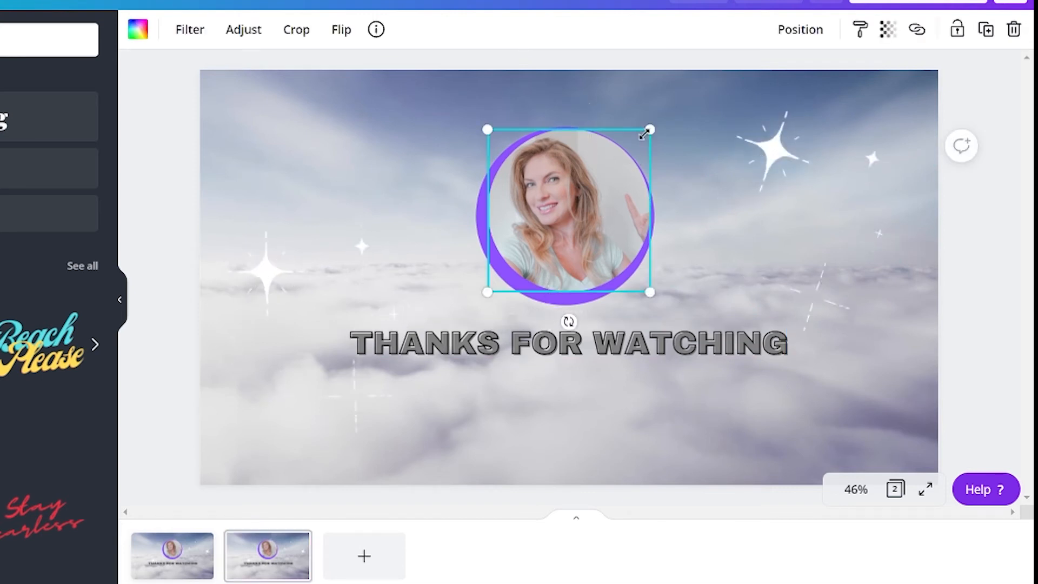
{"action": "left_click", "coordinate": [1014, 30]}
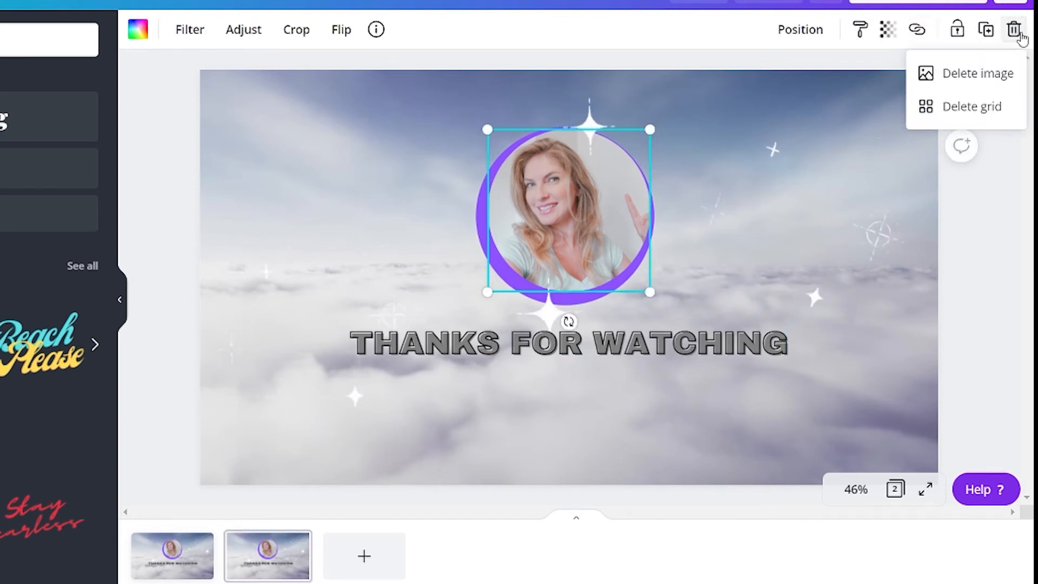
{"action": "left_click", "coordinate": [973, 106]}
{"action": "left_click", "coordinate": [637, 214]}
{"action": "left_click", "coordinate": [1013, 30]}
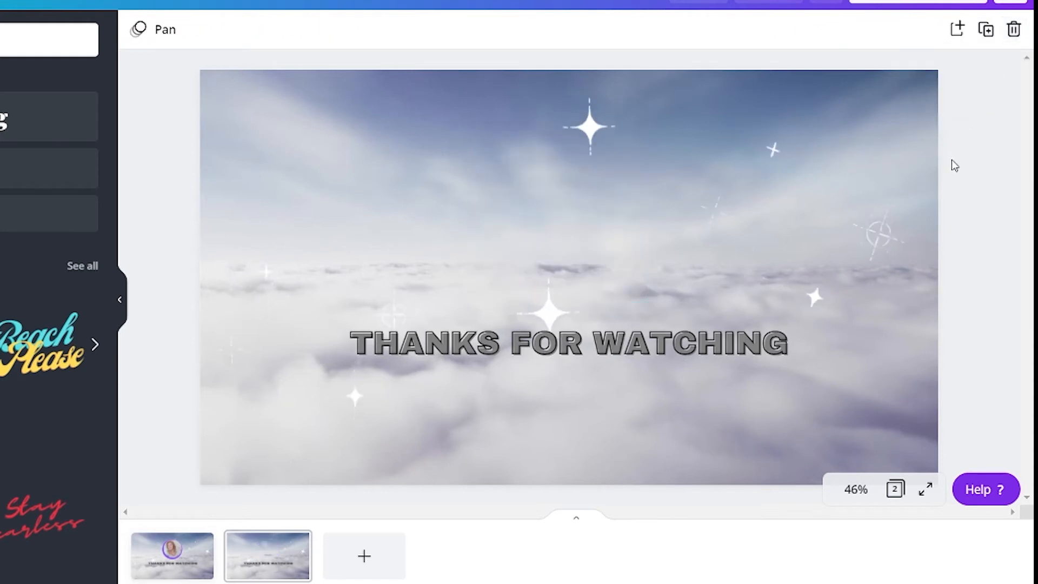
Step: Move the second page's heading up near the page's upper edge and change it to "LIKE AND SUBSCRIBE" at size 69
{"action": "left_click_drag", "start_coordinate": [512, 338], "coordinate": [512, 169]}
{"action": "double_click", "coordinate": [755, 173]}
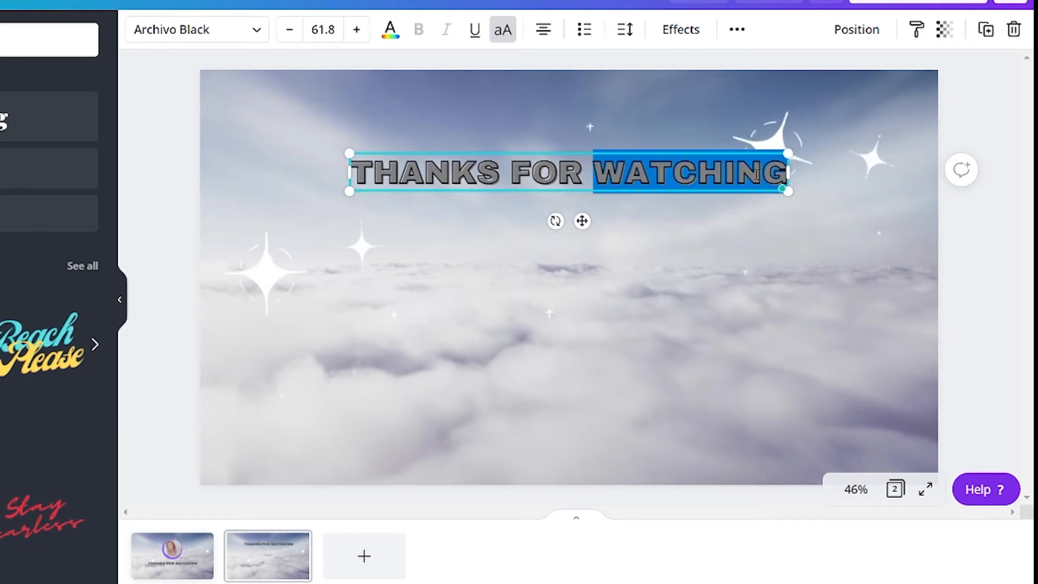
{"action": "key", "text": "ctrl+a"}
{"action": "key", "text": "BackSpace"}
{"action": "type", "text": "LIKE AND"}
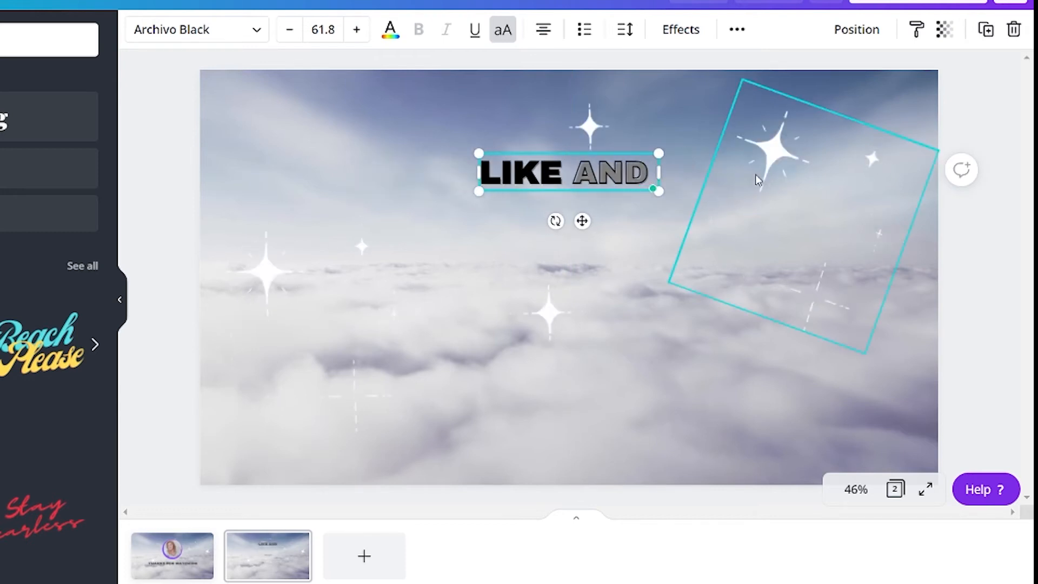
{"action": "type", "text": " SUBSCRIBE"}
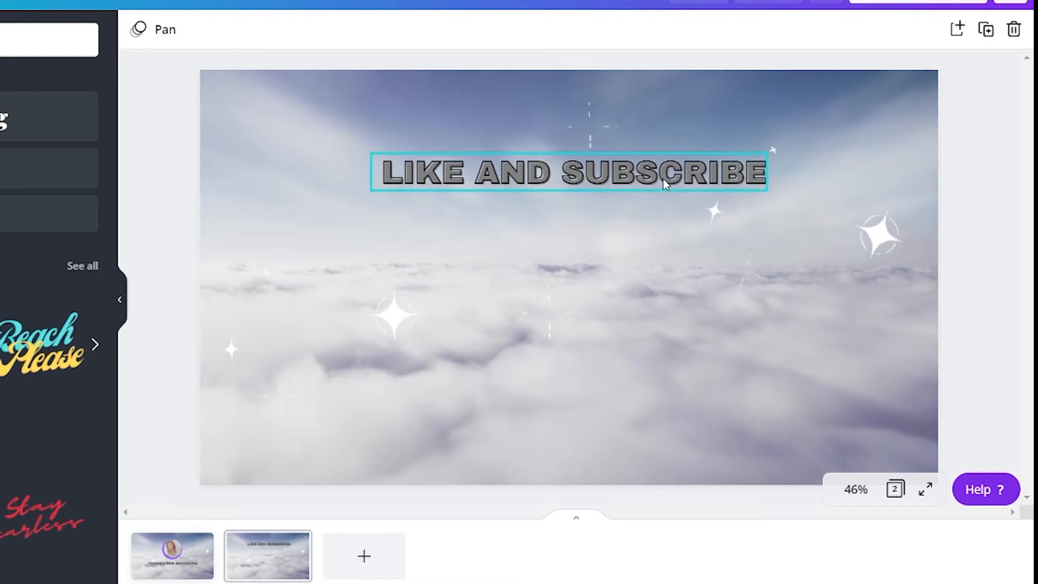
{"action": "left_click_drag", "start_coordinate": [767, 191], "coordinate": [787, 200]}
{"action": "left_click_drag", "start_coordinate": [371, 152], "coordinate": [347, 147]}
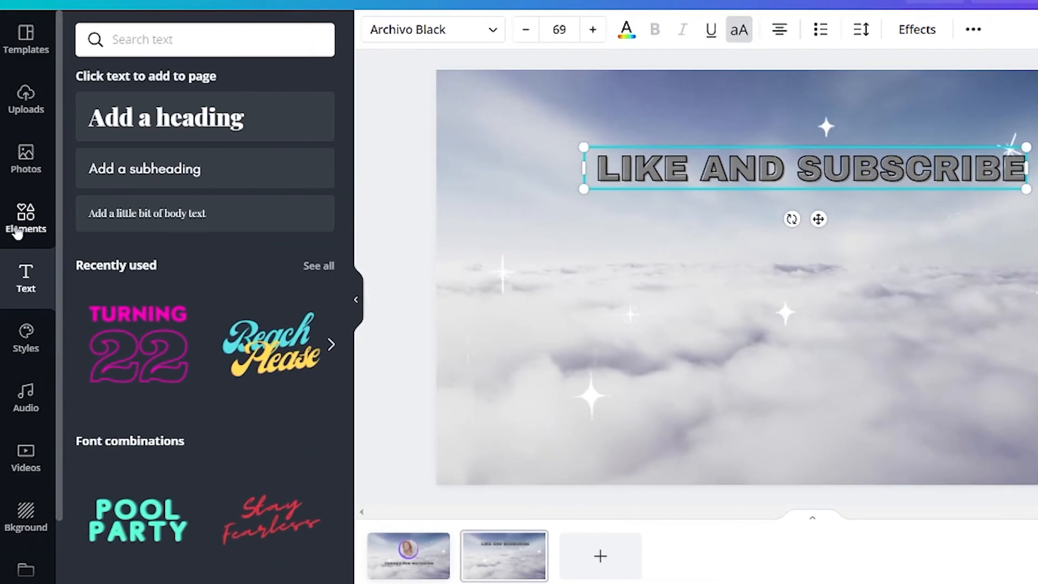
Step: Add a square shape, resize it into a small landscape rectangle and place it in the left half of the page below the heading
{"action": "left_click", "coordinate": [21, 227]}
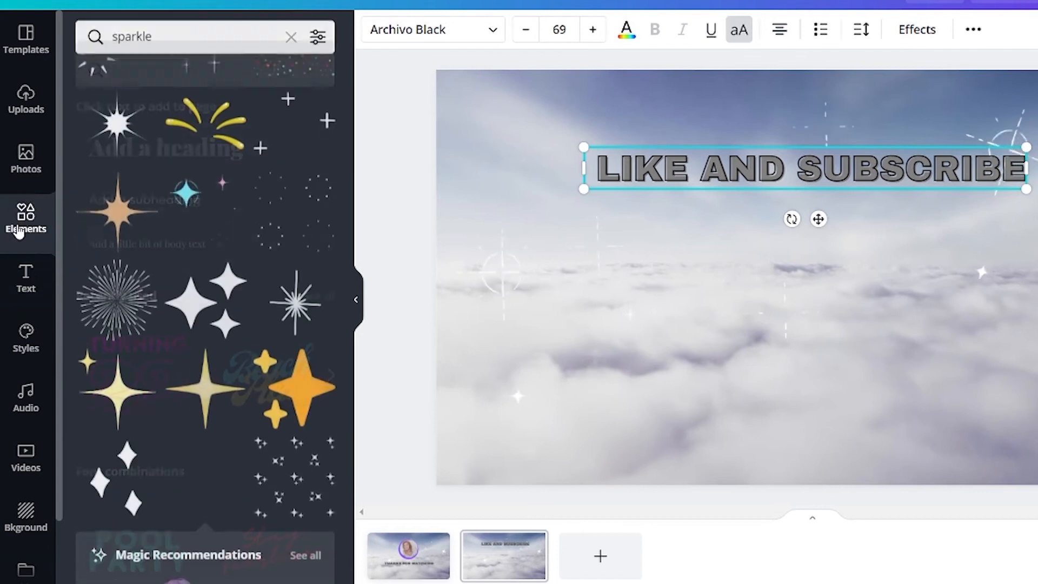
{"action": "left_click", "coordinate": [290, 37]}
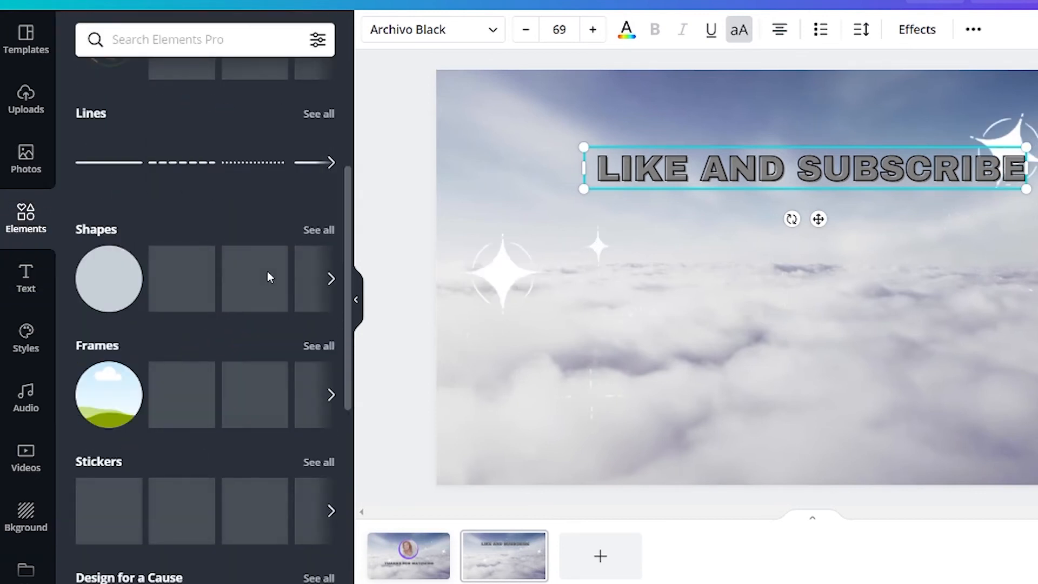
{"action": "left_click", "coordinate": [181, 282]}
{"action": "left_click_drag", "start_coordinate": [805, 164], "coordinate": [804, 232]}
{"action": "left_click_drag", "start_coordinate": [805, 391], "coordinate": [805, 338]}
{"action": "left_click_drag", "start_coordinate": [918, 284], "coordinate": [891, 284]}
{"action": "left_click_drag", "start_coordinate": [890, 231], "coordinate": [859, 248]}
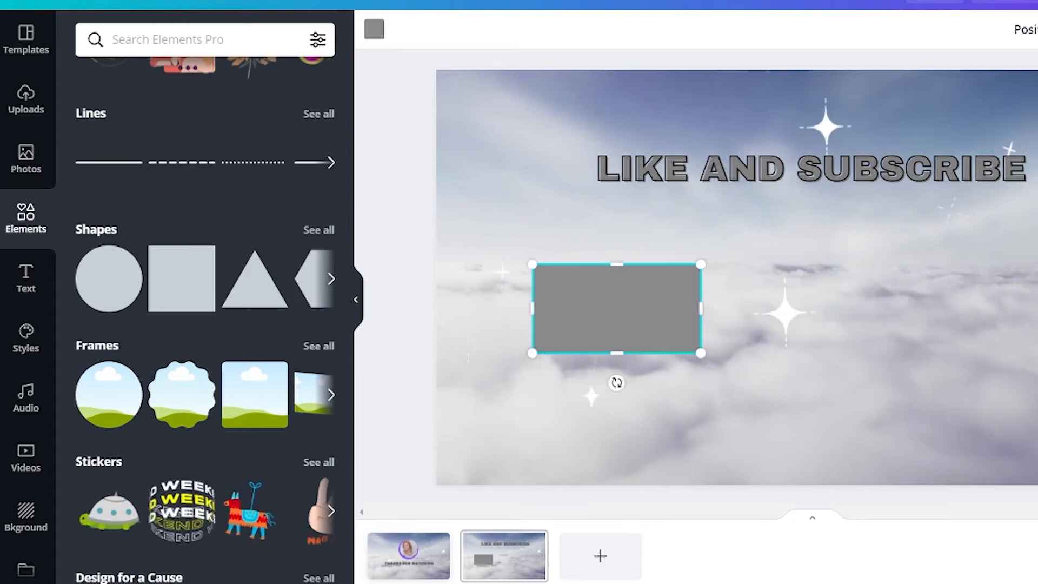